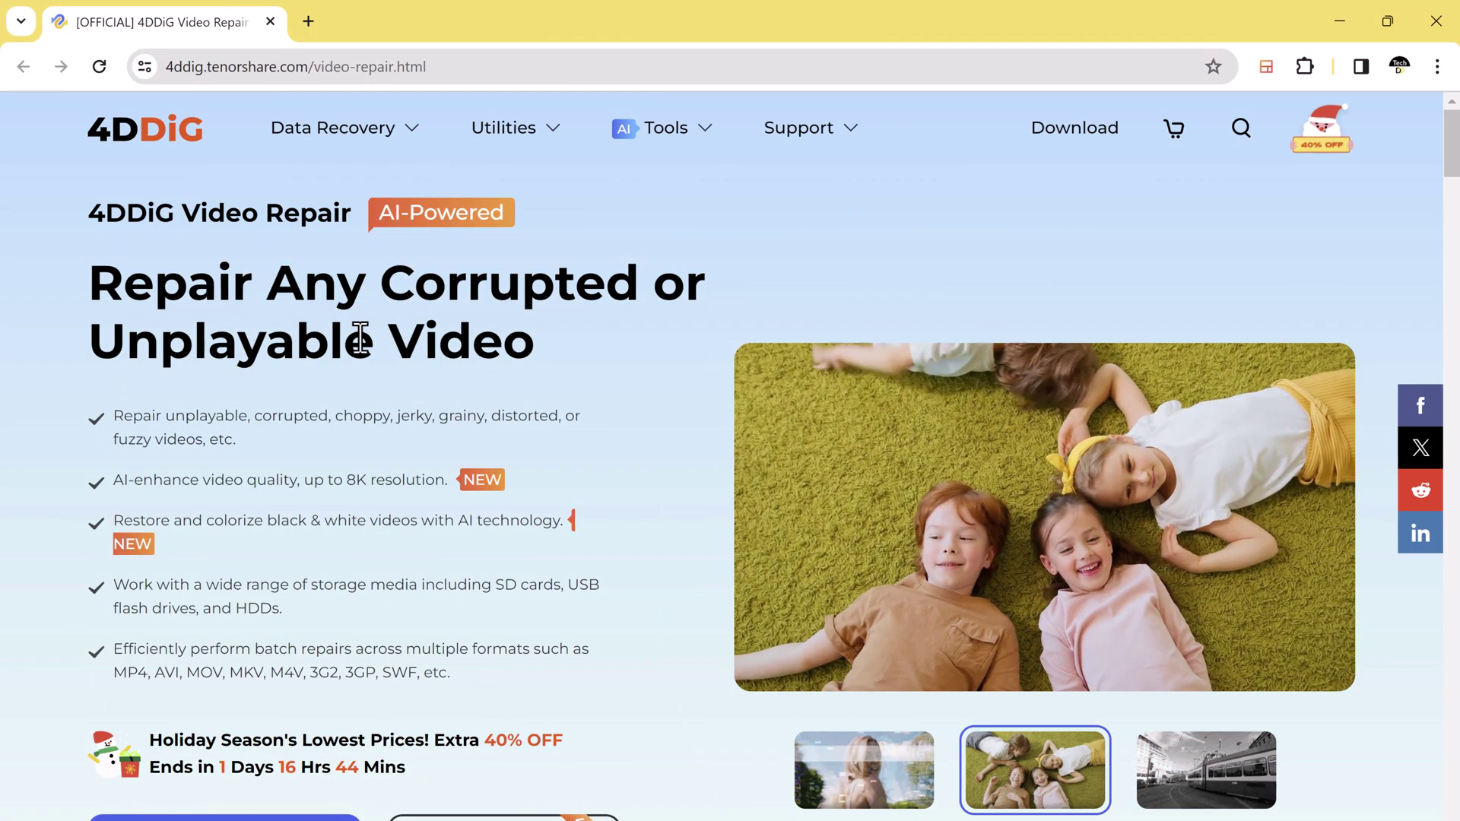
Step: Browse the photo, file and audio repair sections, then return to the video repair options
scroll(556, 384, "down", 1)
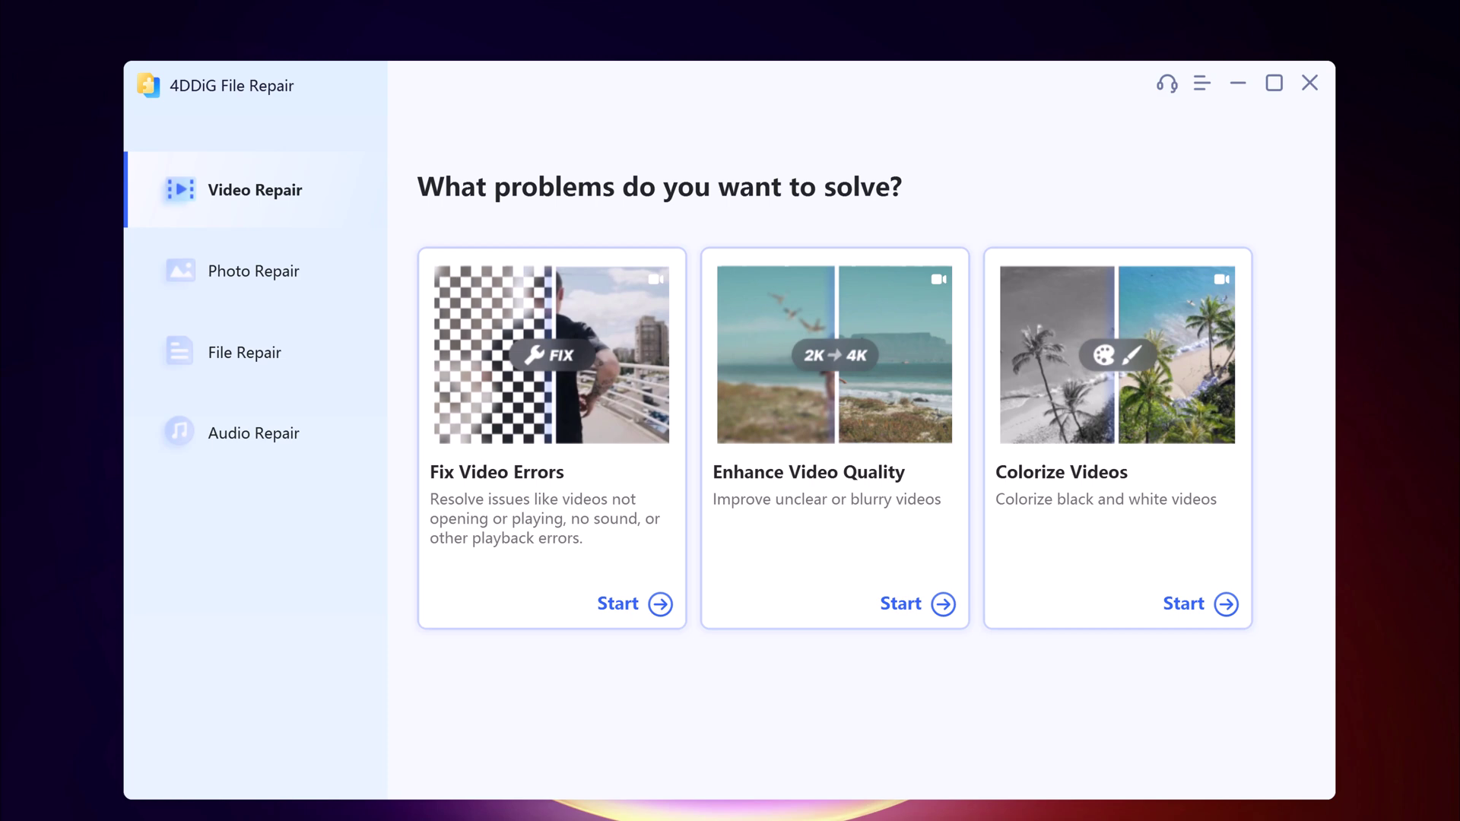
left_click(300, 263)
left_click(289, 354)
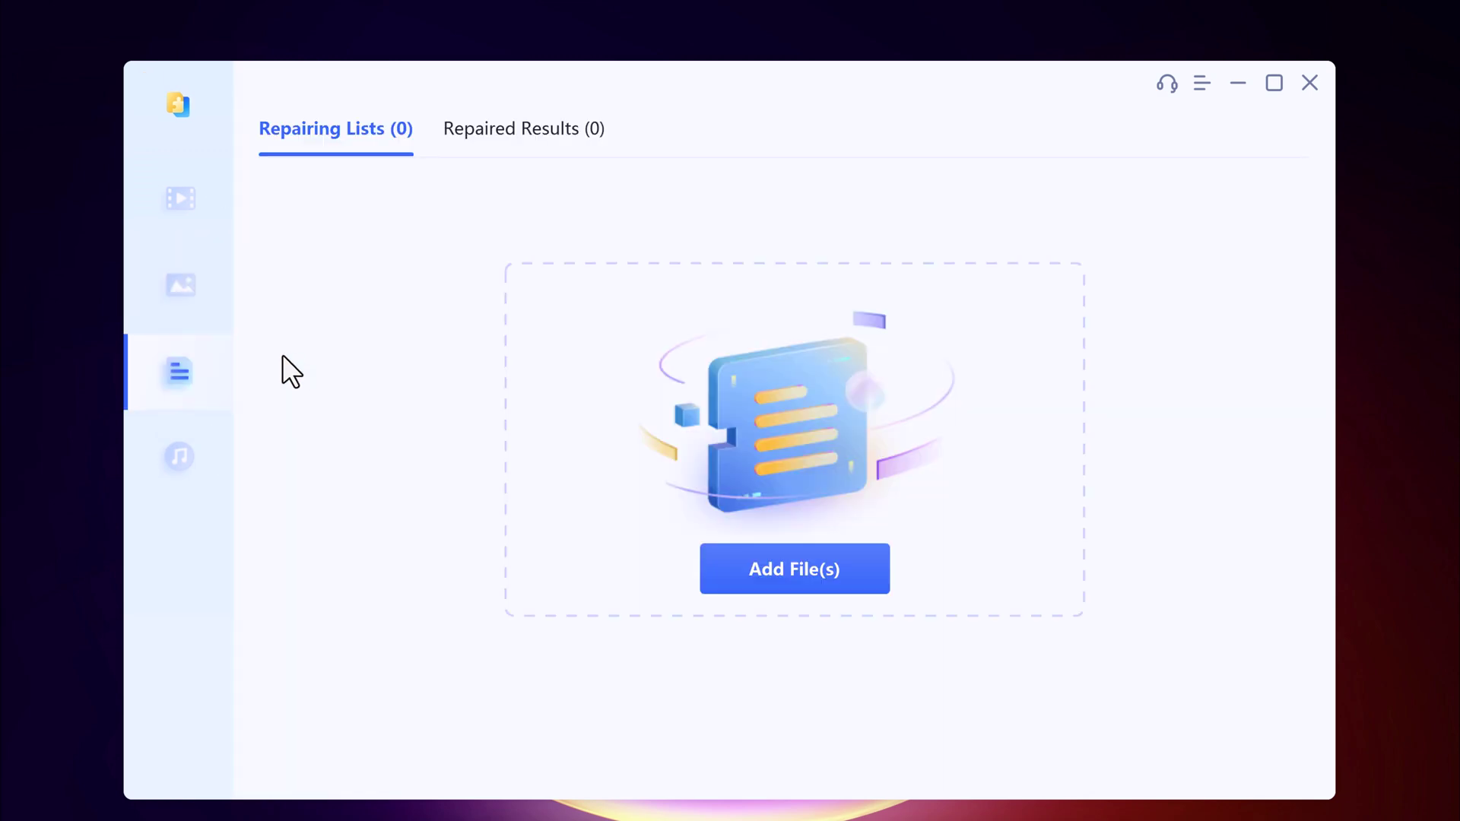
left_click(199, 466)
left_click(259, 203)
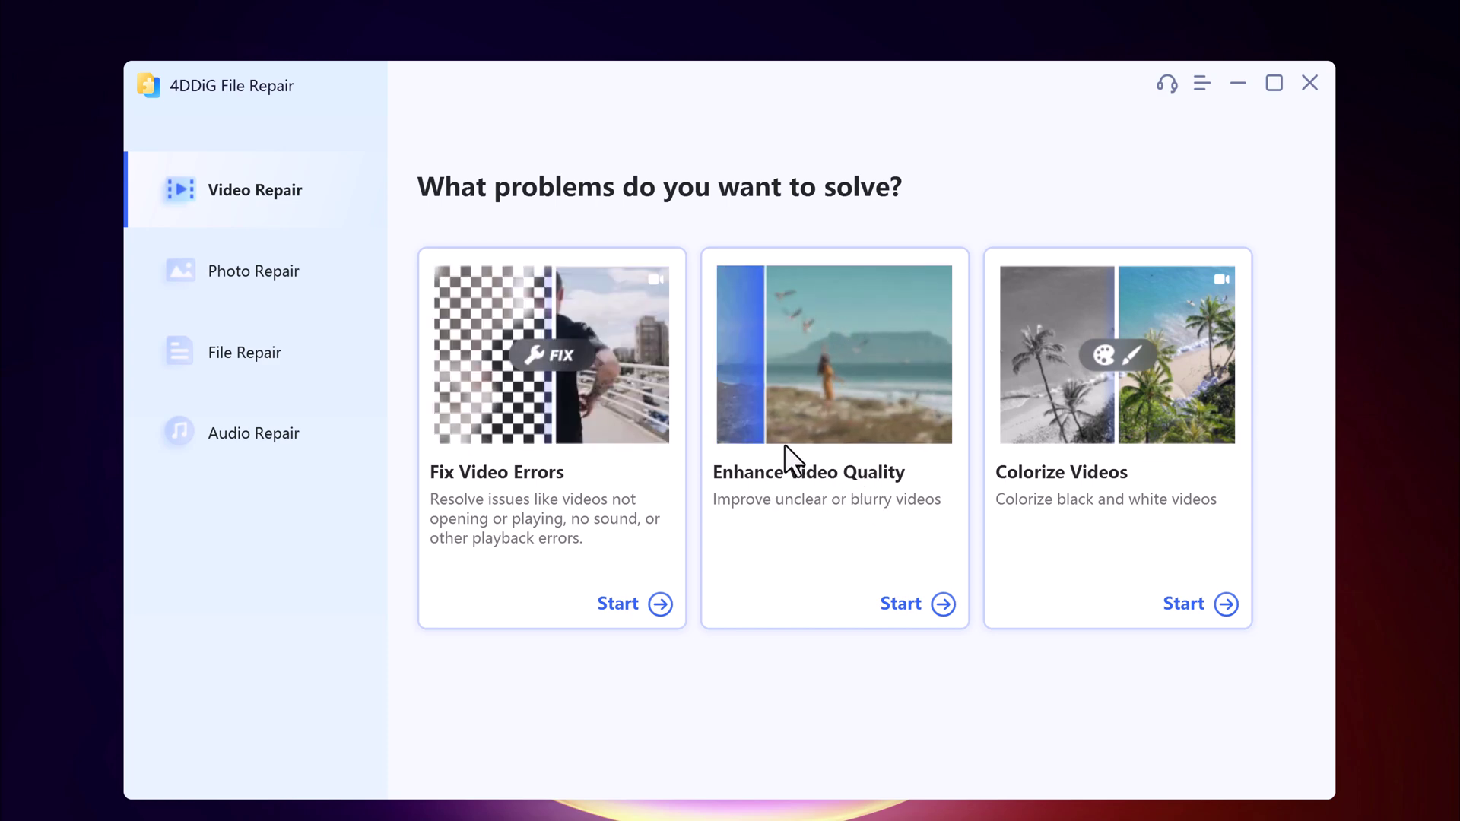
Step: Start Enhance Video Quality and import video 1 from the Open dialog
left_click(806, 445)
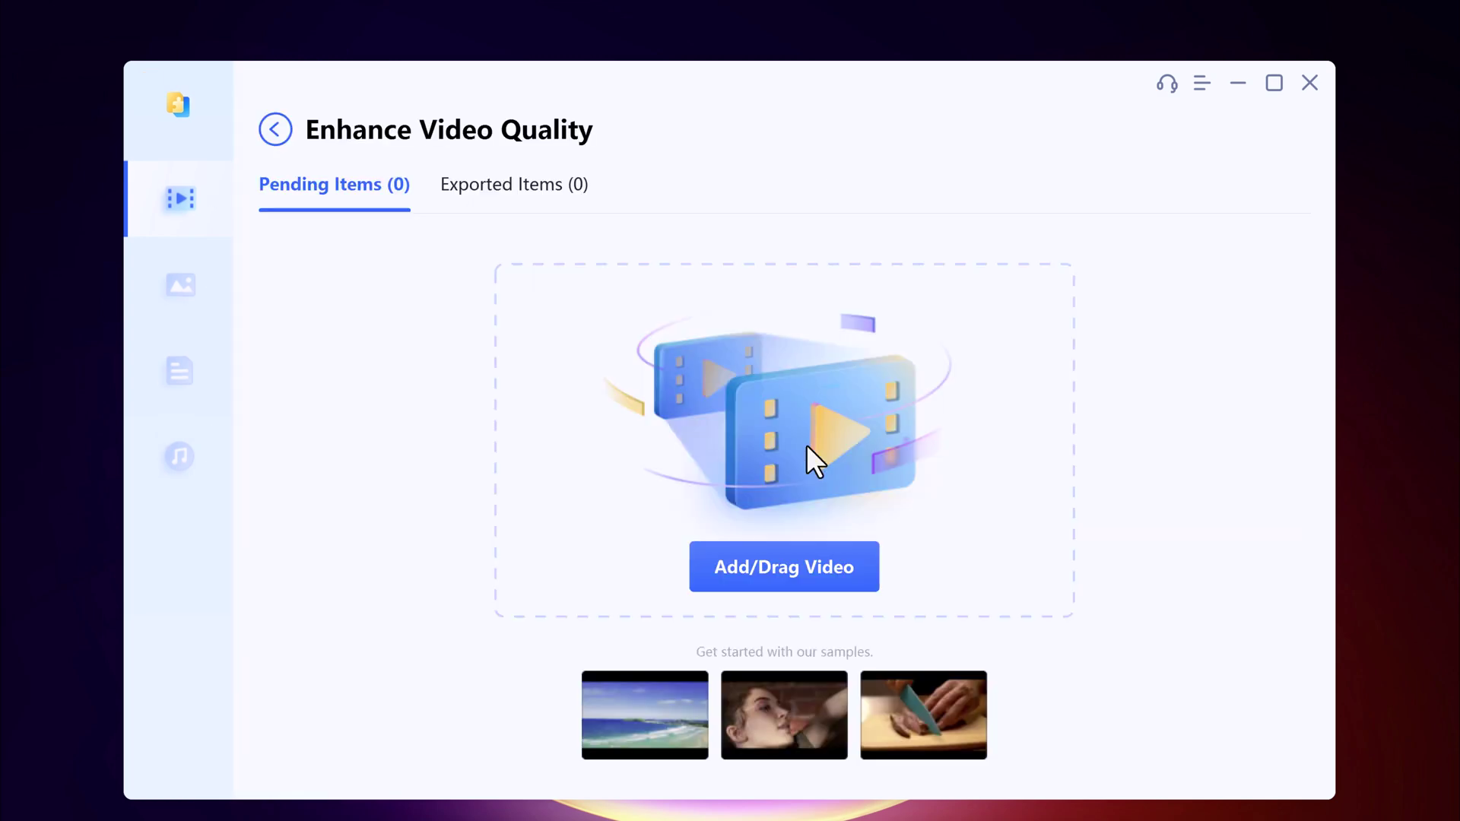
left_click(811, 565)
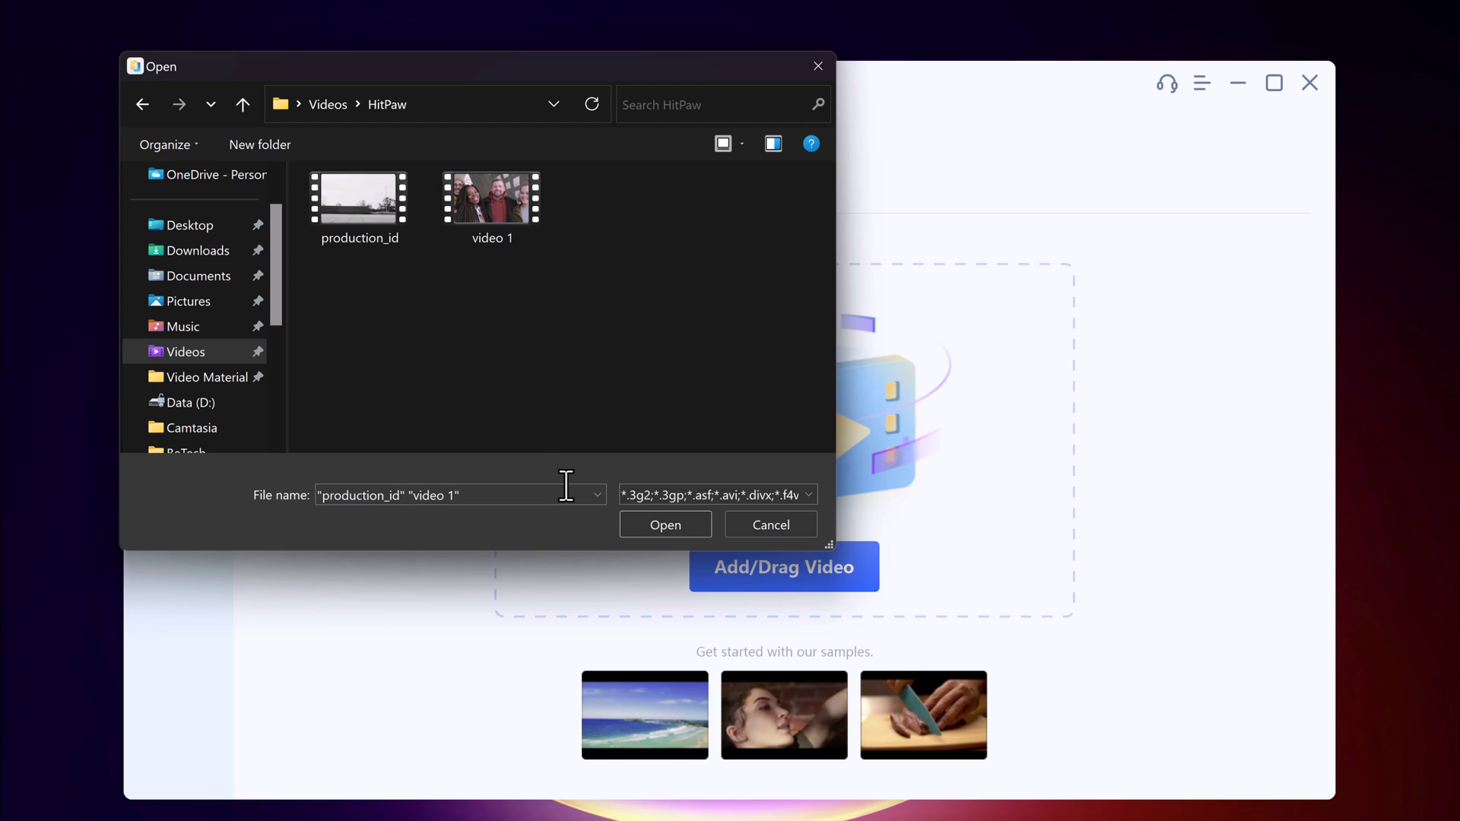
left_click(494, 202)
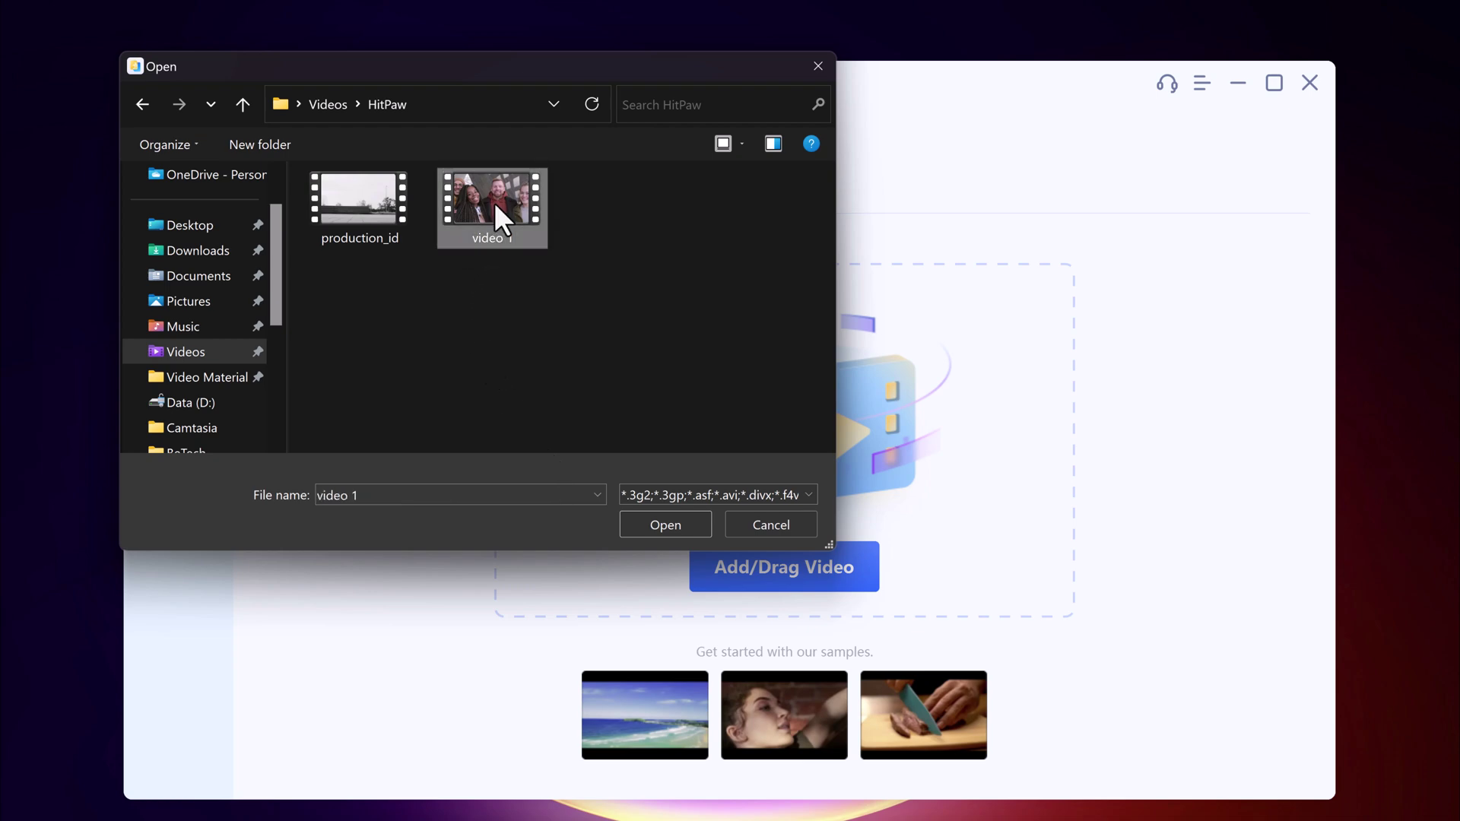
left_click(648, 518)
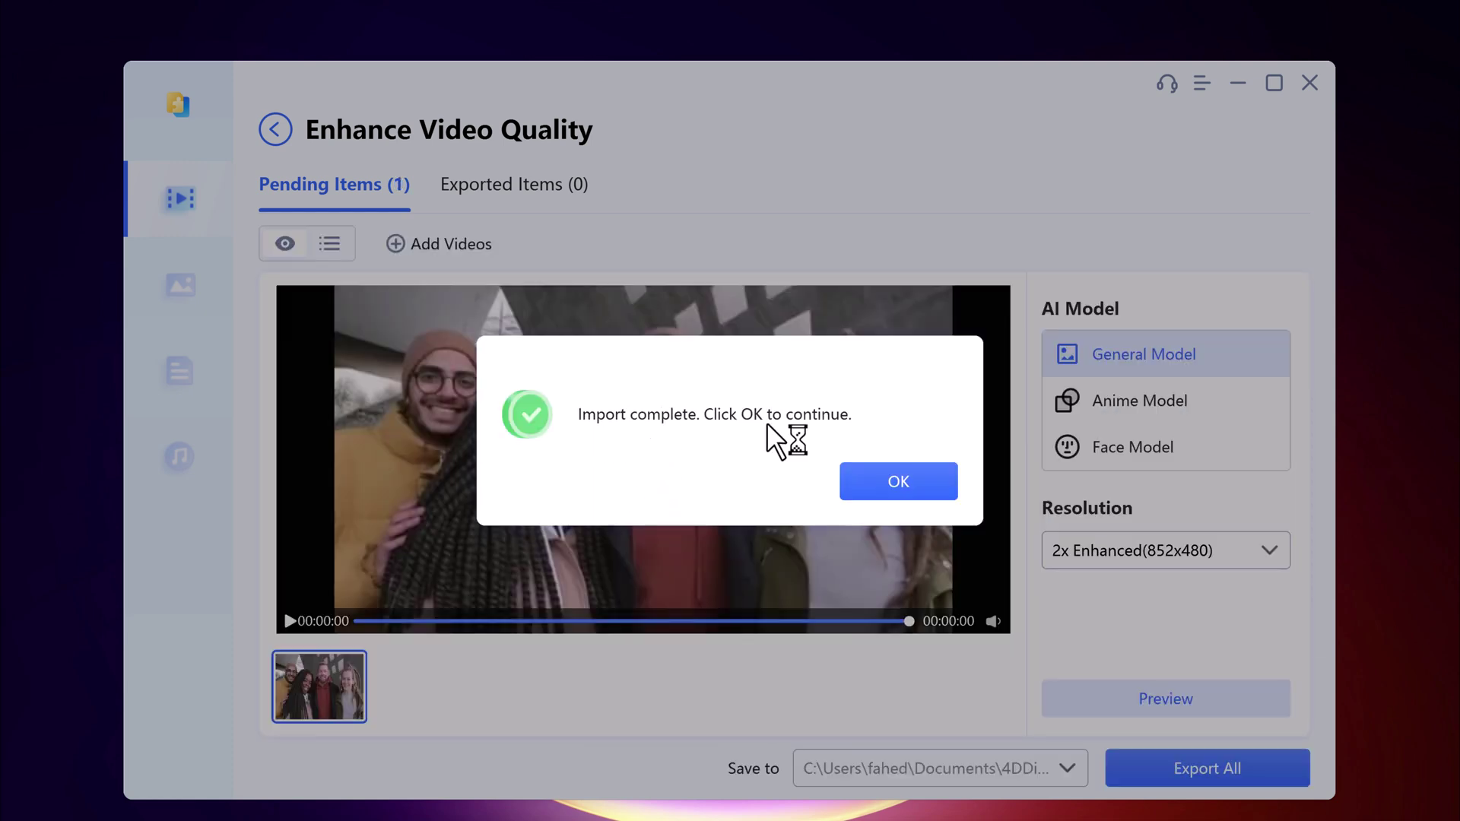
Step: Dismiss the import notice, pause playback, try the Anime and Face models, then keep General Model
left_click(887, 487)
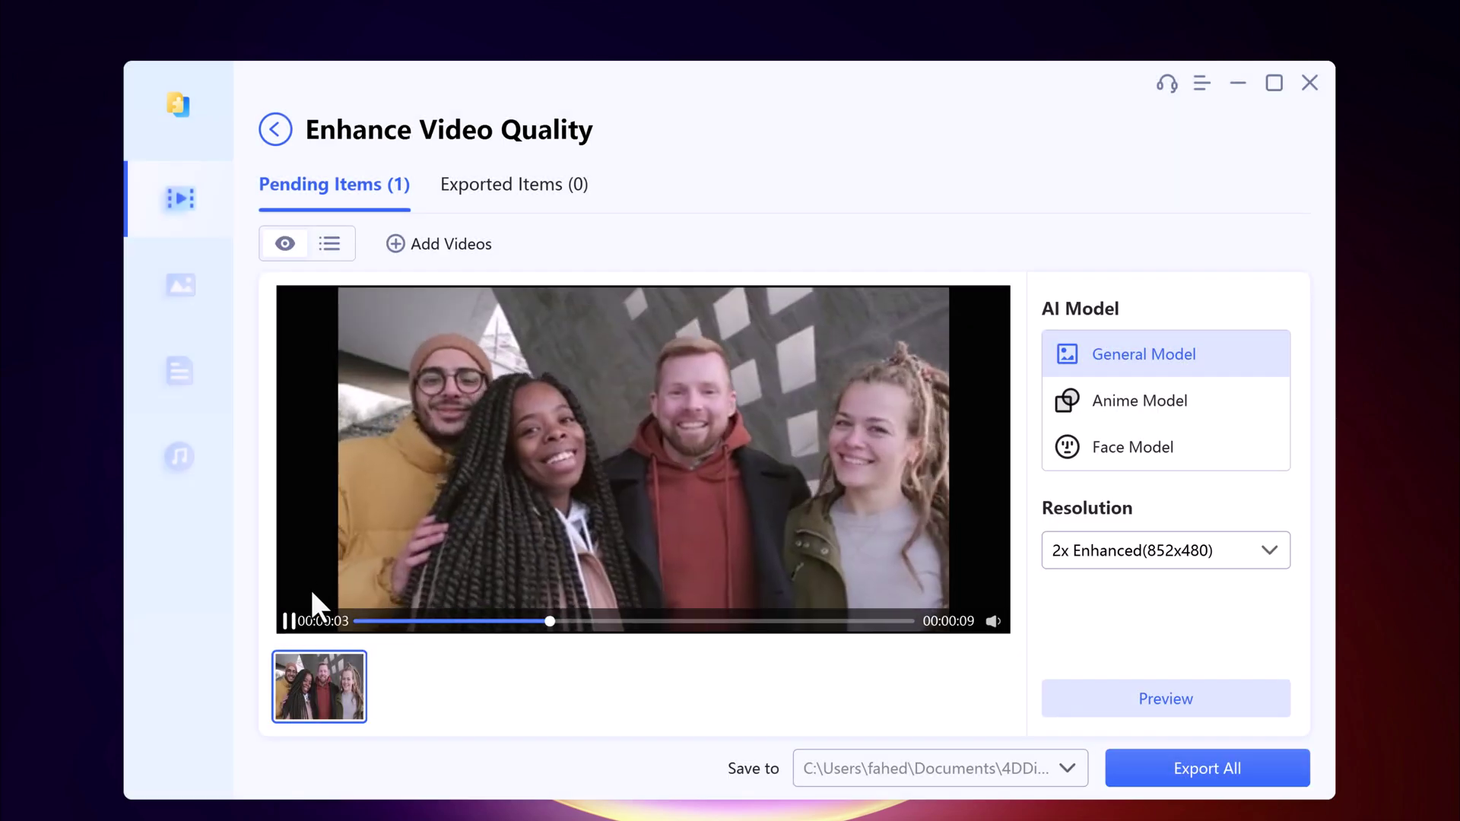
left_click(289, 622)
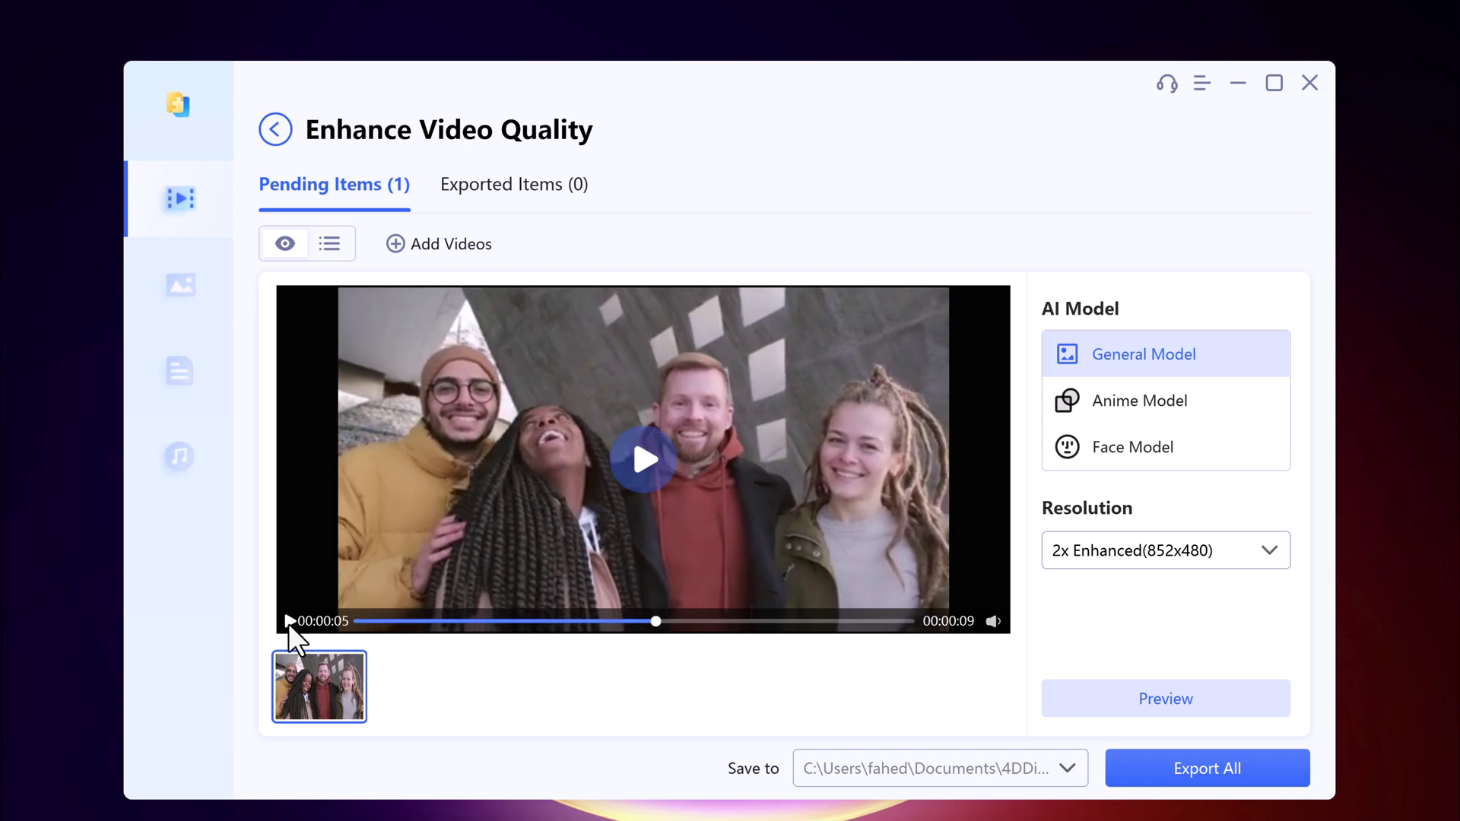
left_click(1130, 401)
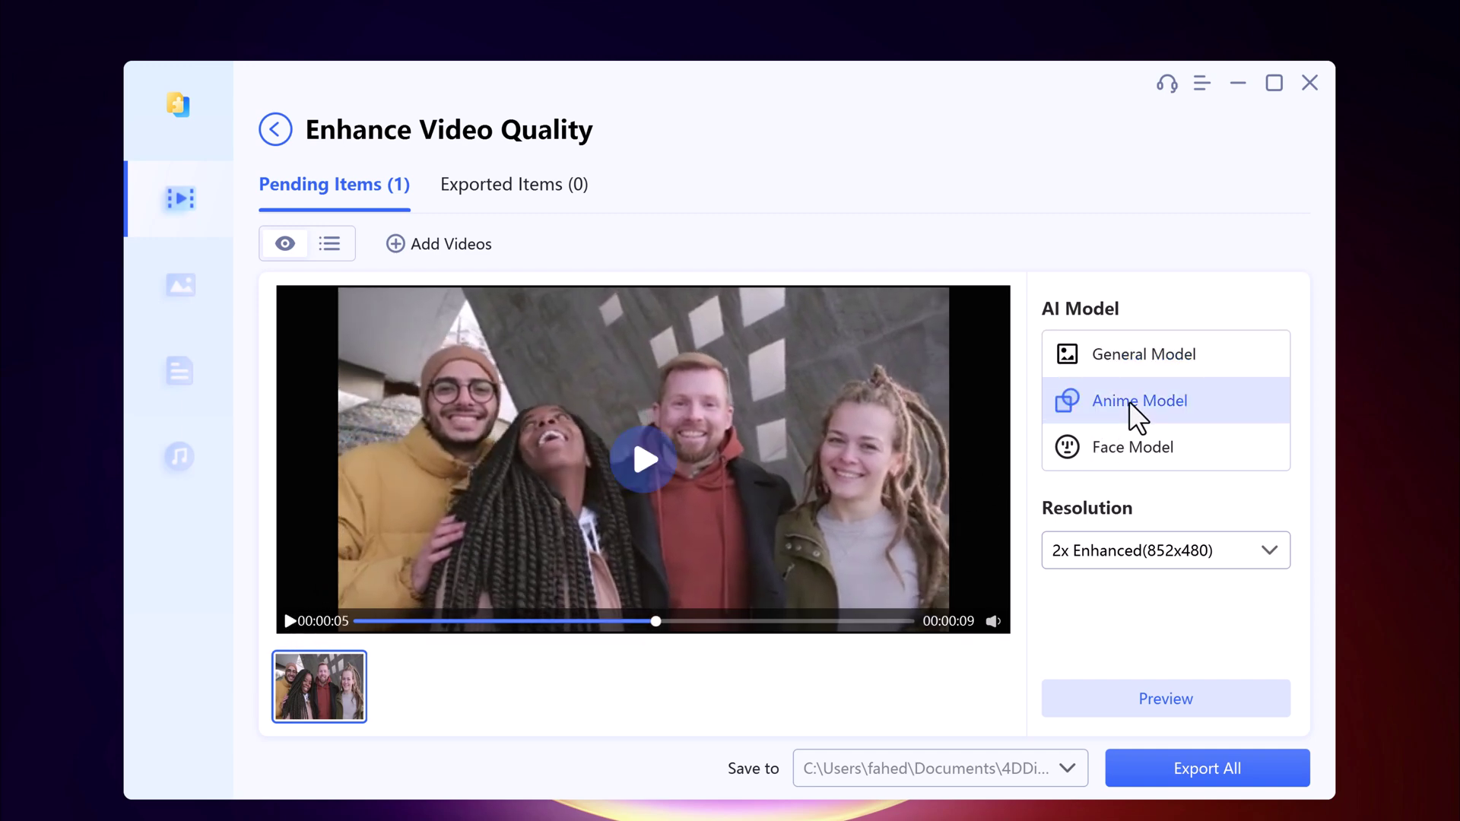
left_click(1132, 449)
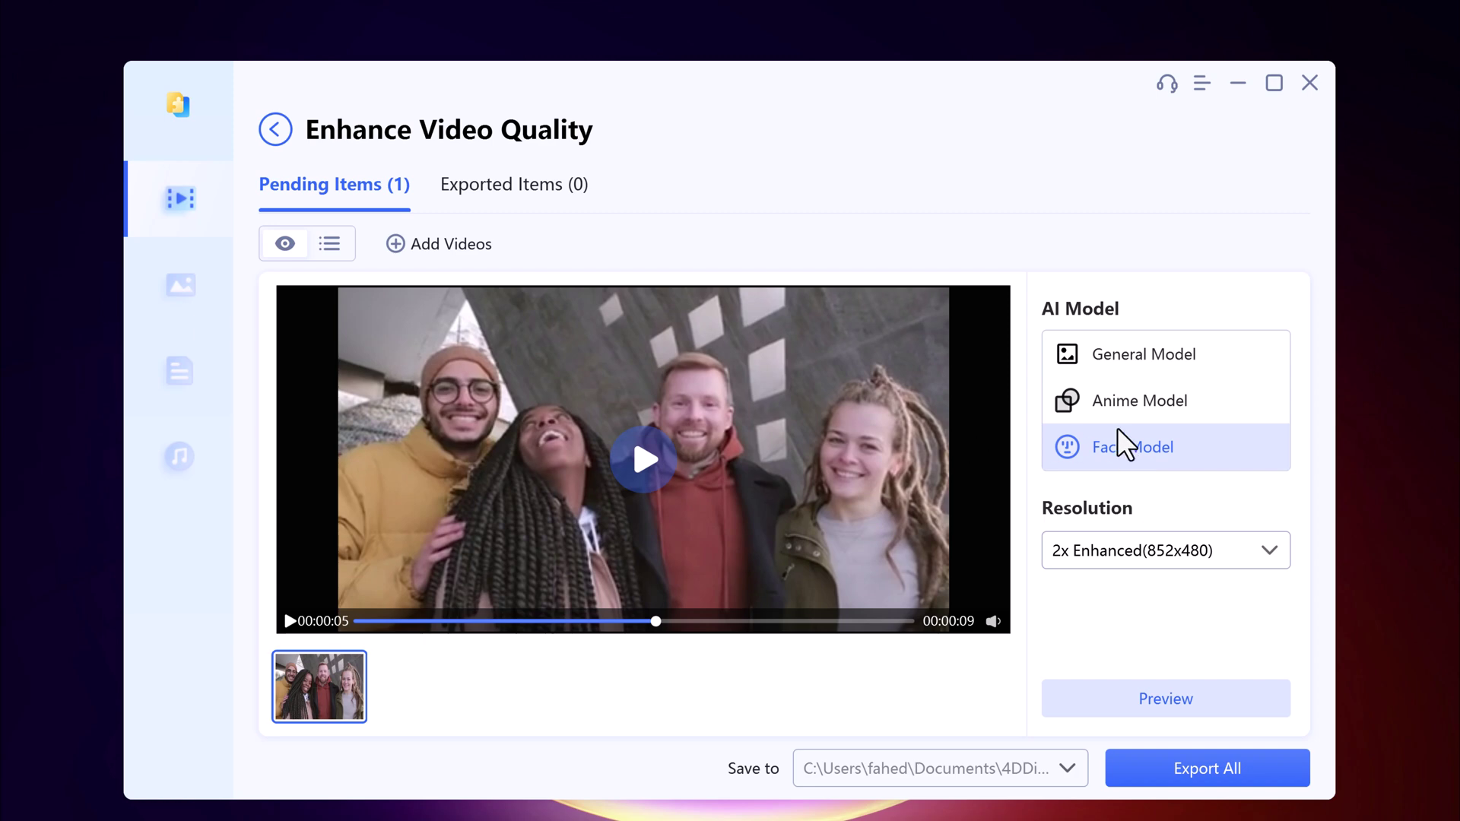
left_click(1124, 355)
left_click(1209, 548)
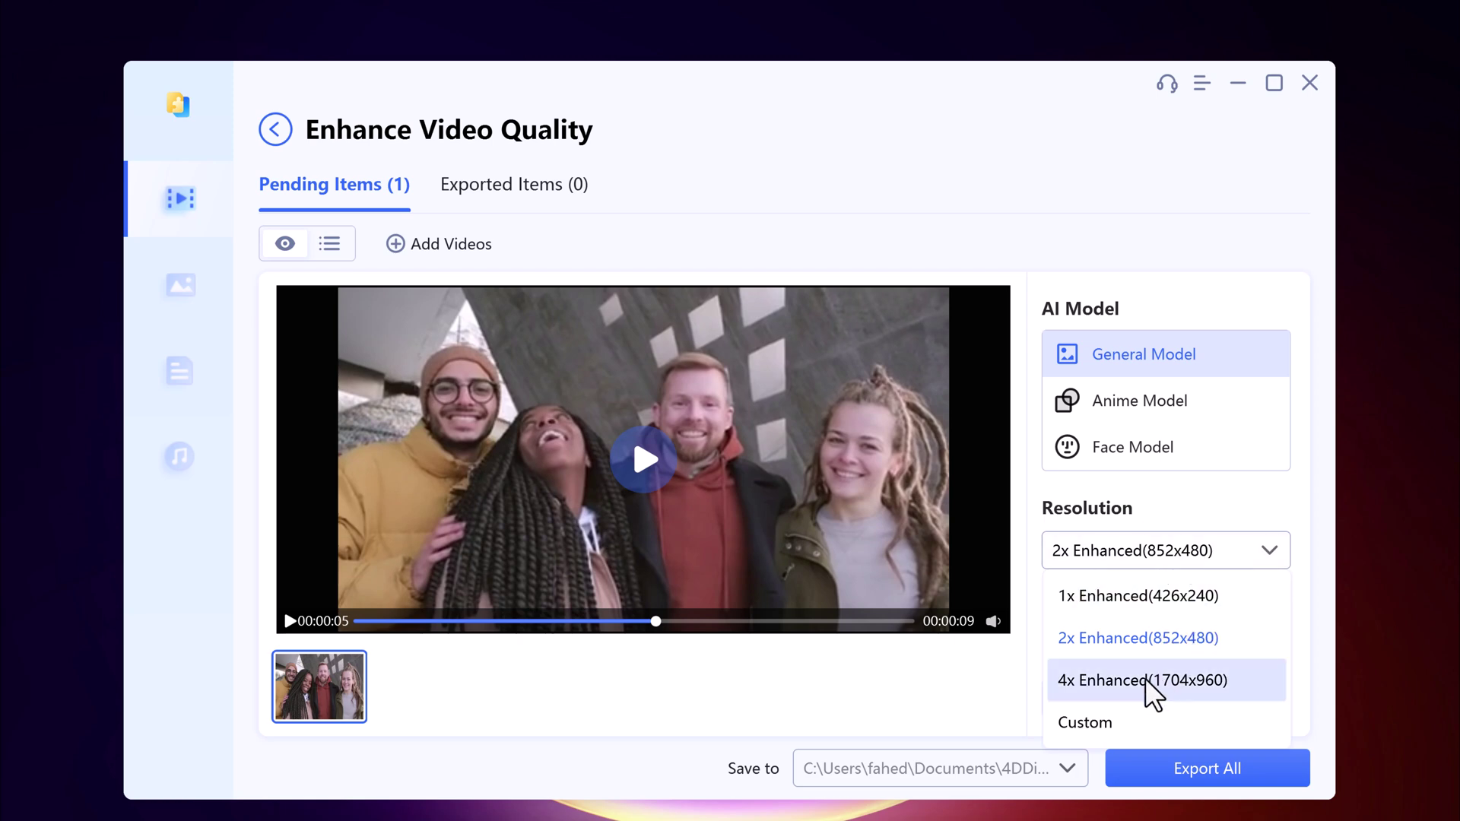
Step: Set output to 4x Enhanced (1704x960), generate a preview of the upscaled frames, then close it
left_click(1119, 720)
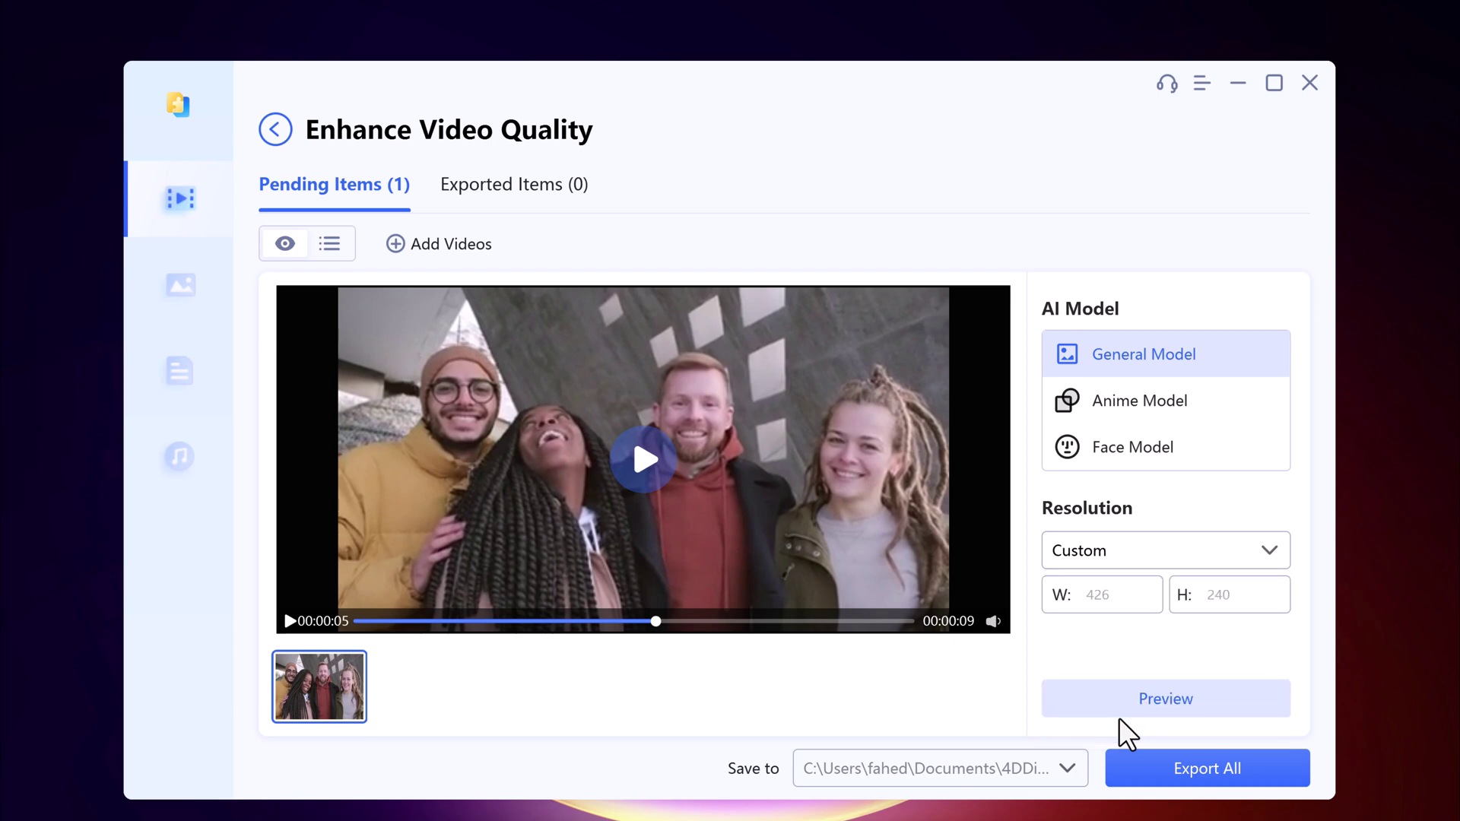
left_click(1187, 700)
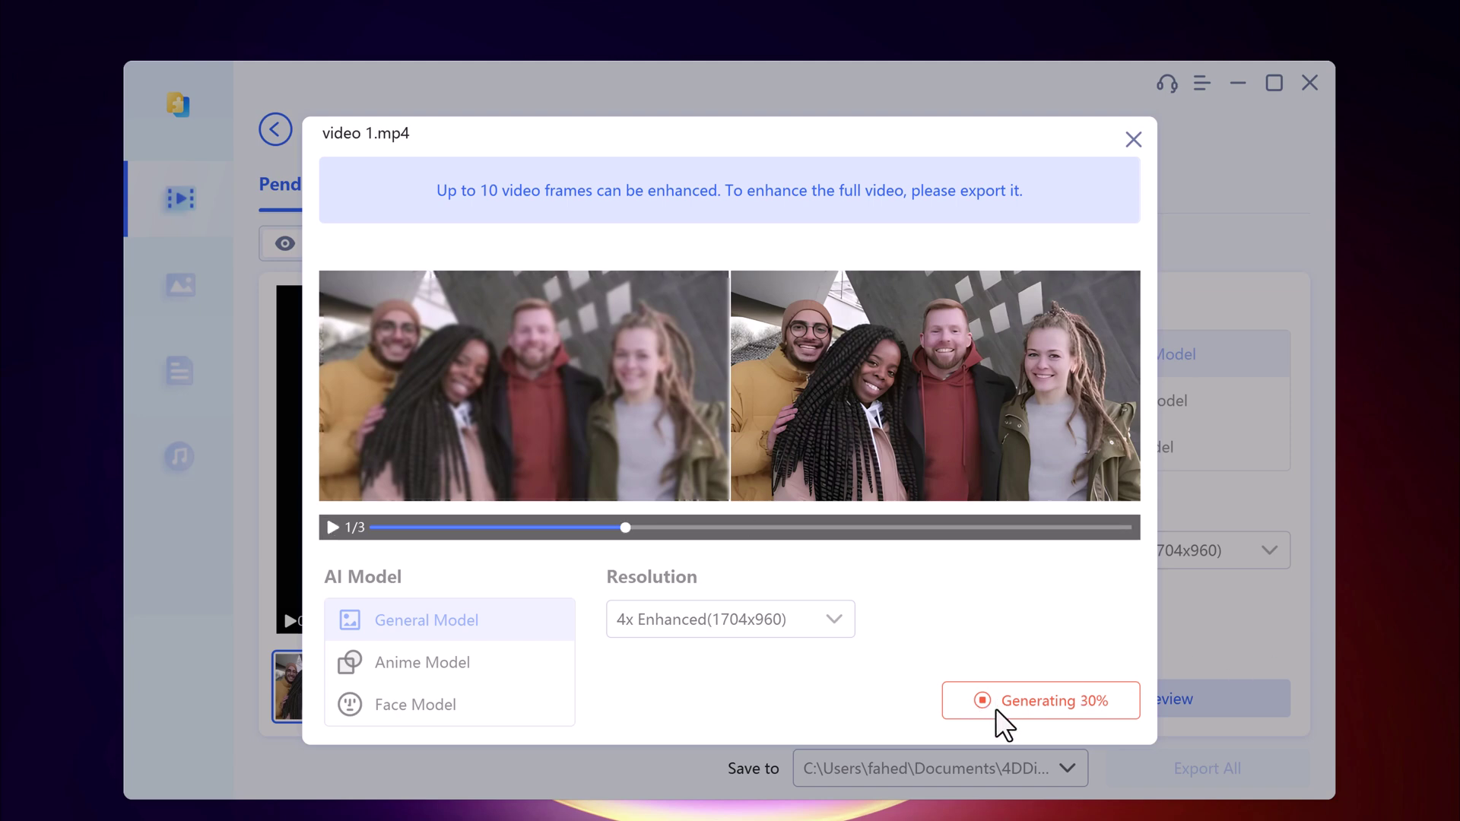
left_click(1133, 138)
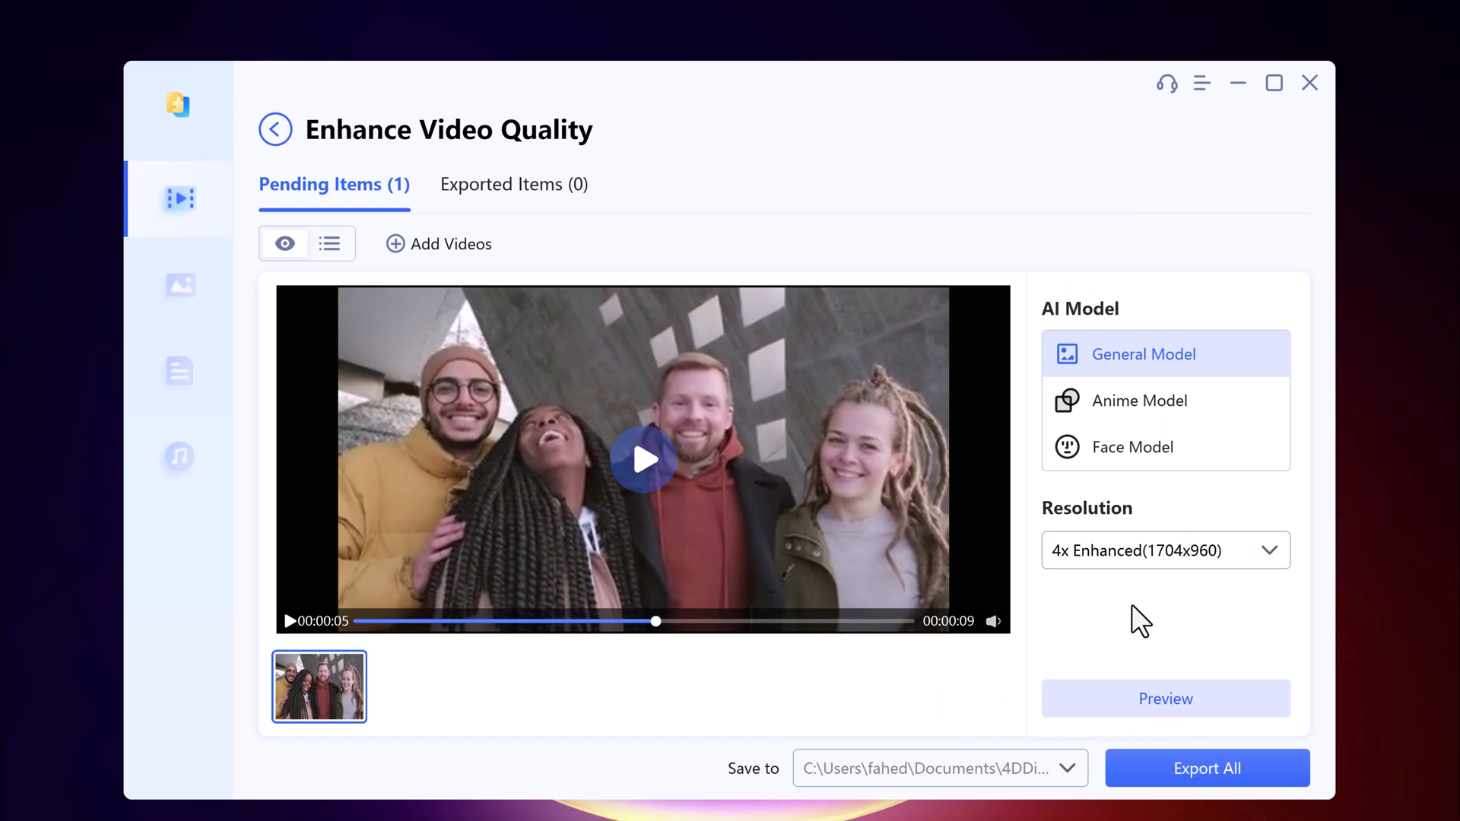
Step: Export the 4x-enhanced clip as video 1_enhanced
left_click(1162, 773)
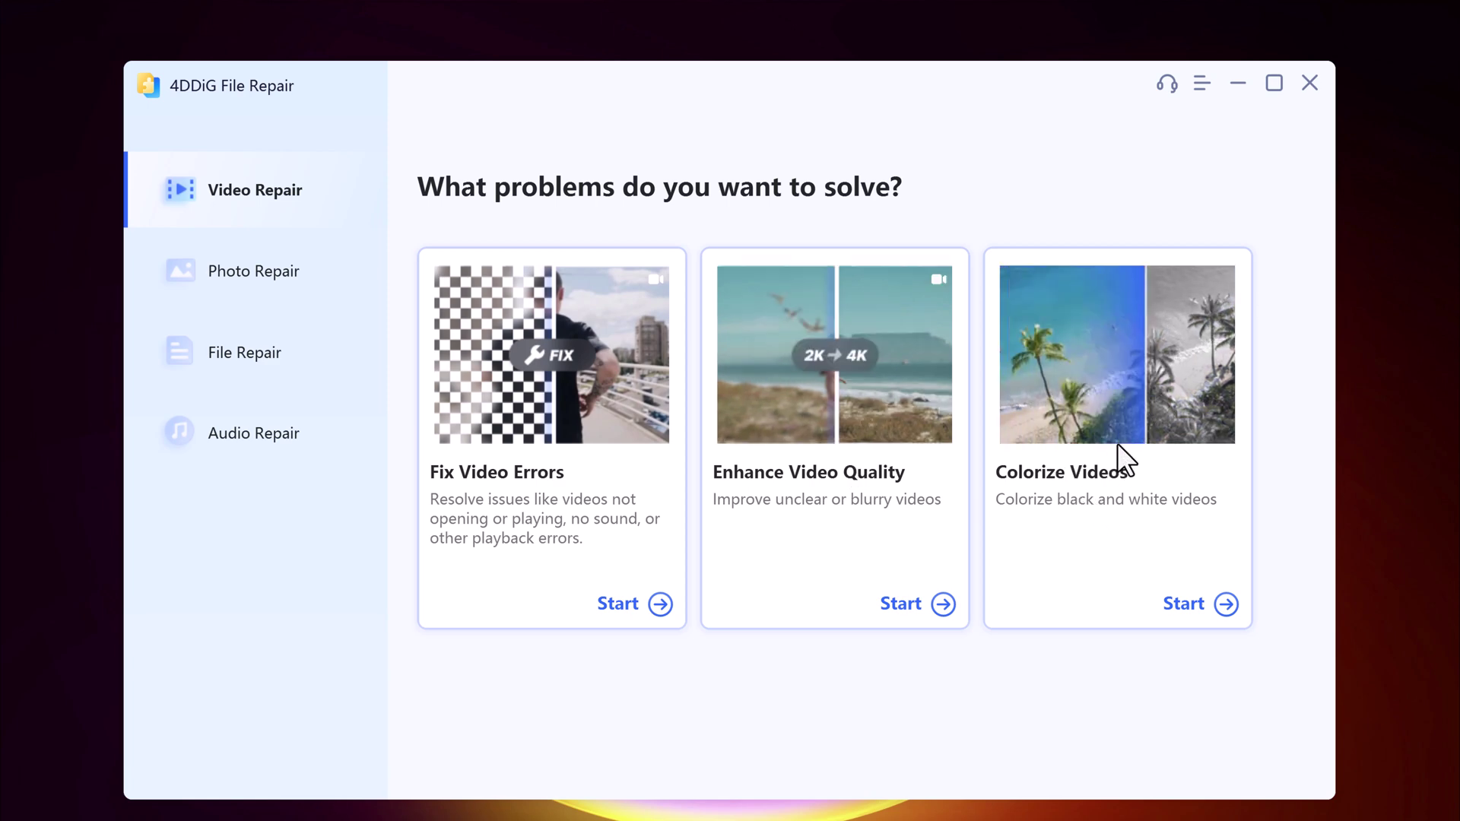
Step: Open Colorize Videos and play the black-and-white production_id clip in Media Player, then close the player
left_click(1186, 602)
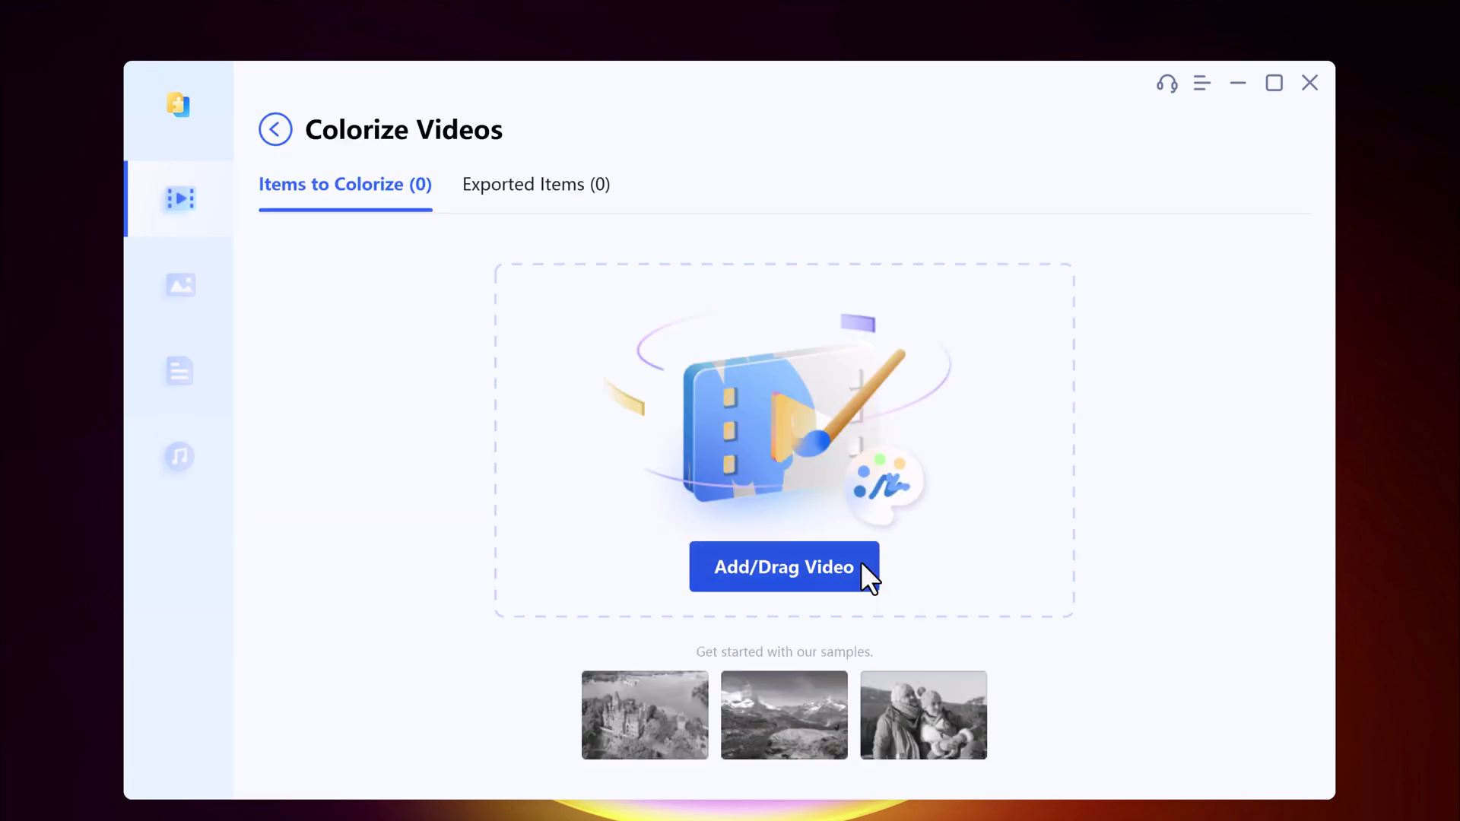
left_click(830, 547)
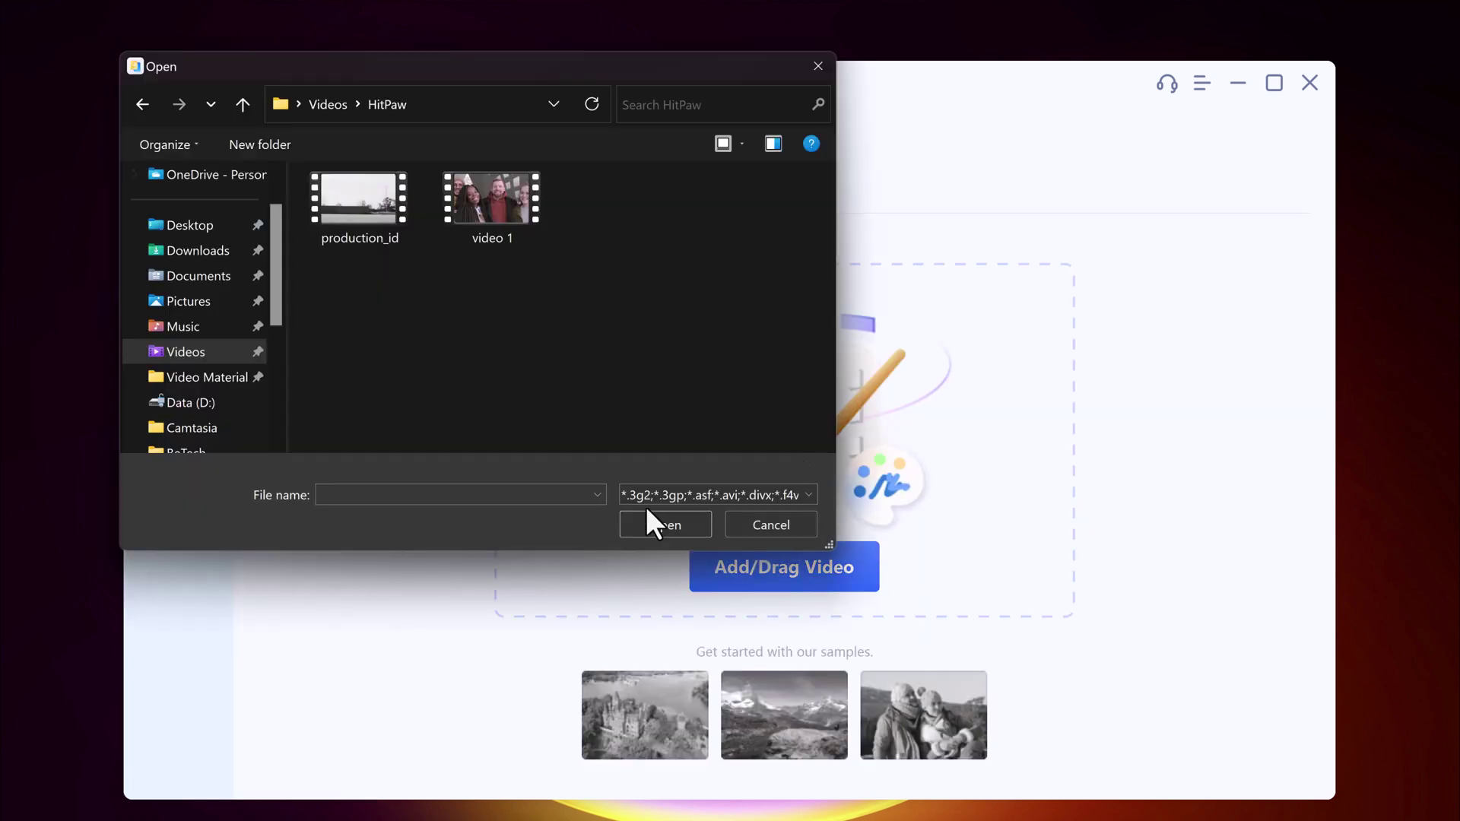
right_click(373, 213)
left_click(417, 262)
left_click(1393, 21)
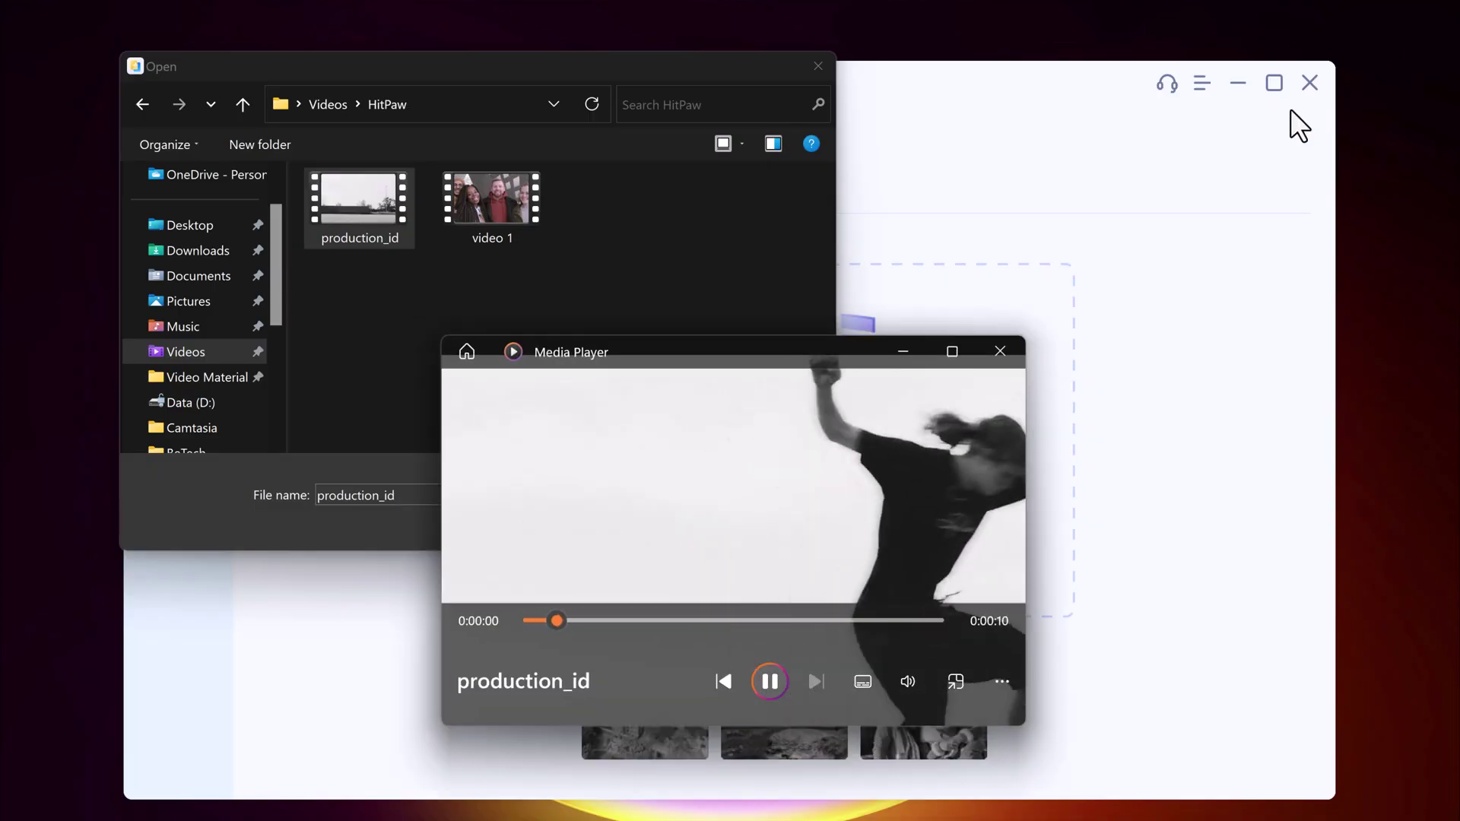
left_click_drag(692, 352, 652, 200)
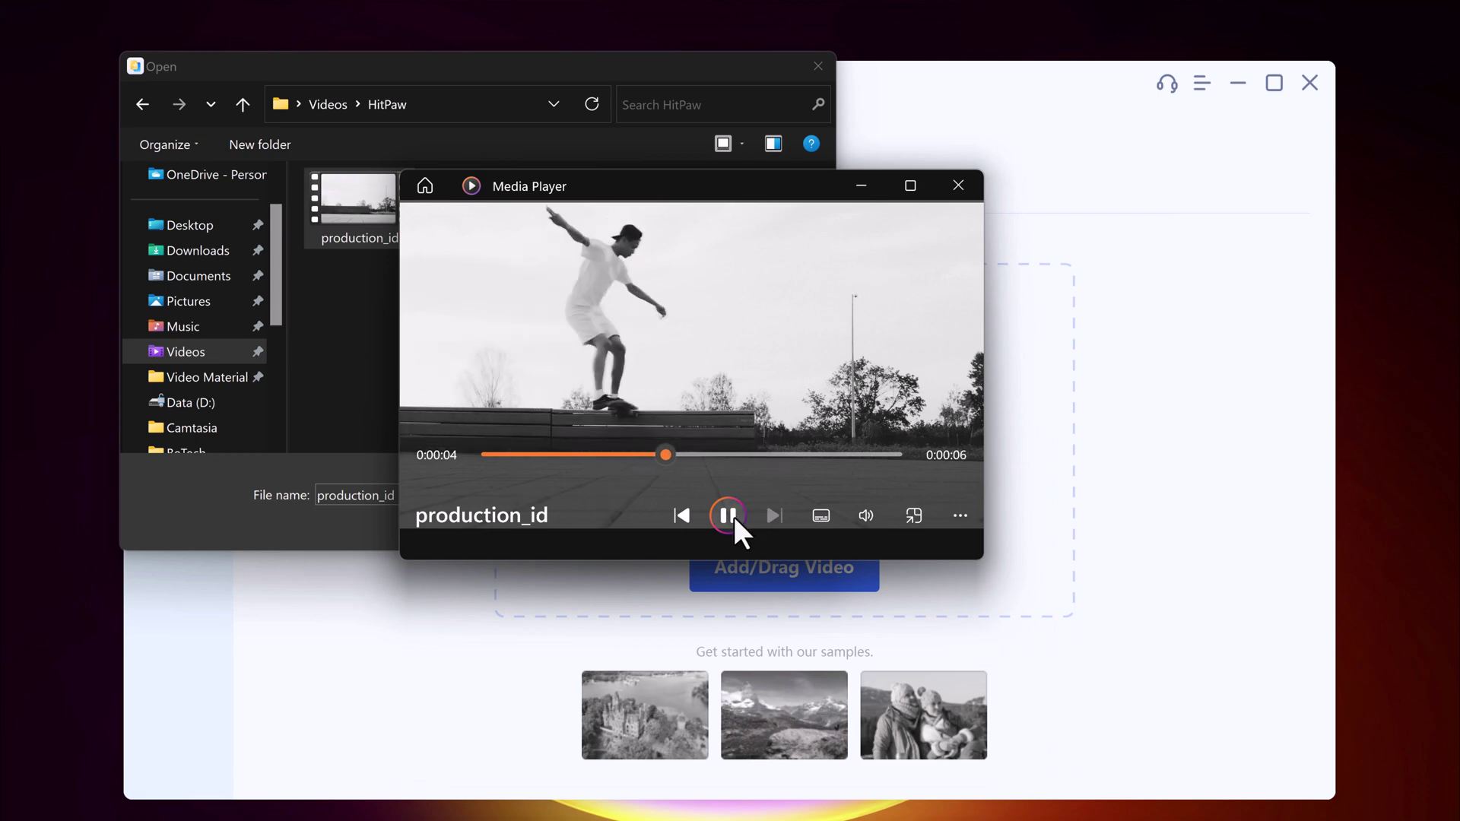
left_click(959, 187)
Step: Import production_id, choose 4x Enhanced (7680x4320) resolution, and preview the colorized frames
left_click(665, 524)
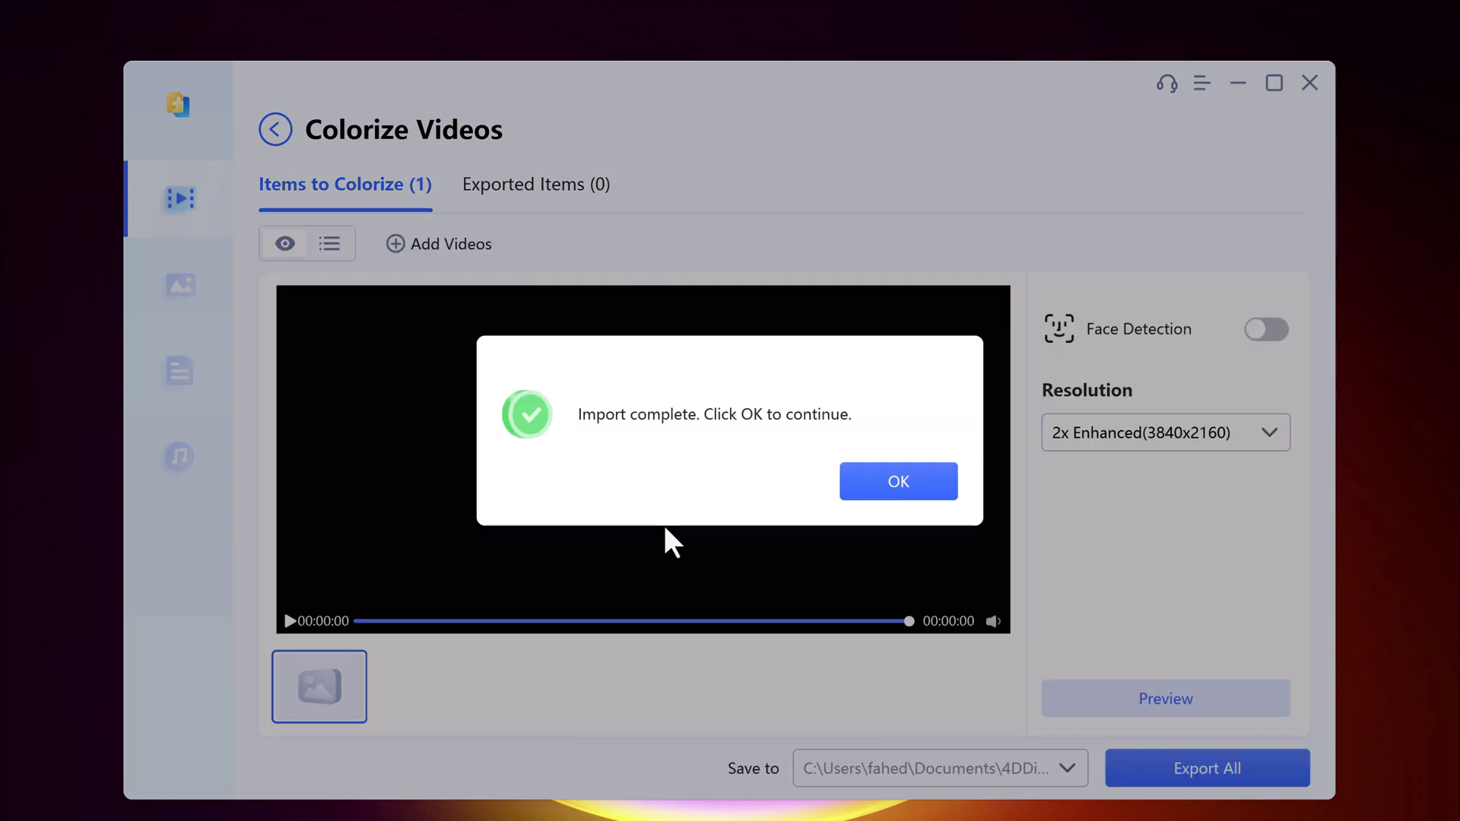
left_click(888, 493)
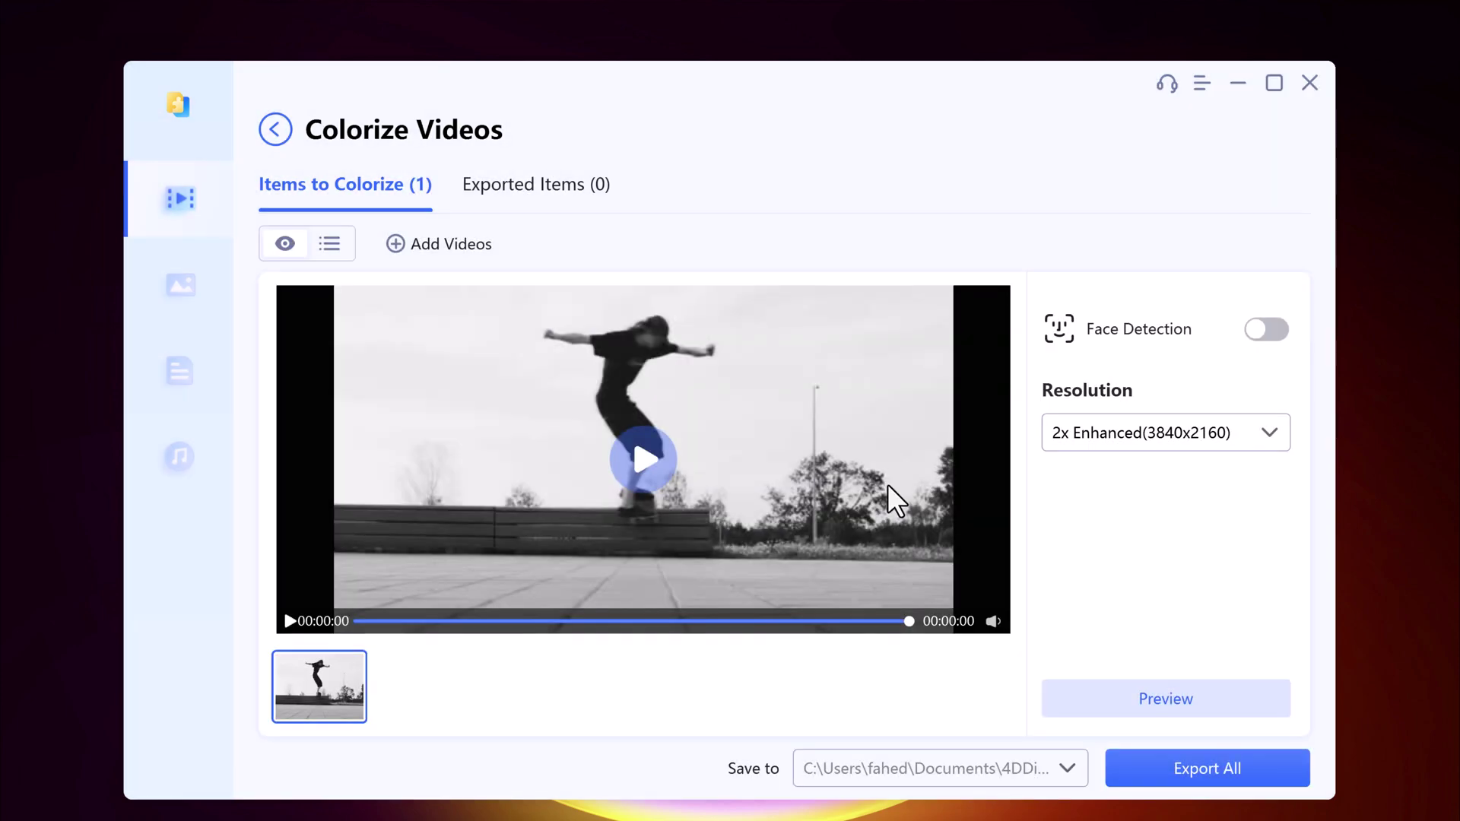
left_click(1195, 432)
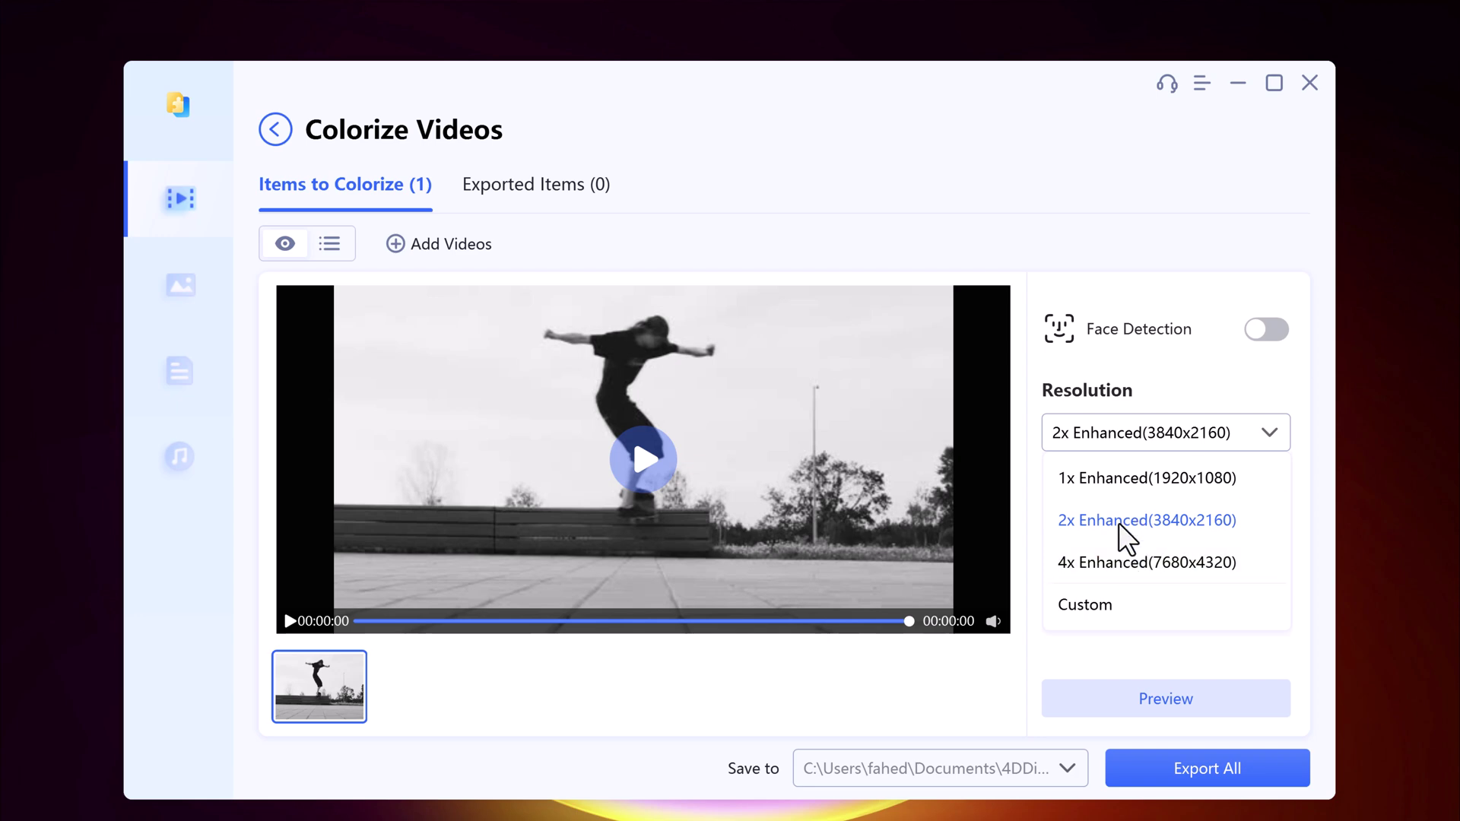
left_click(1115, 562)
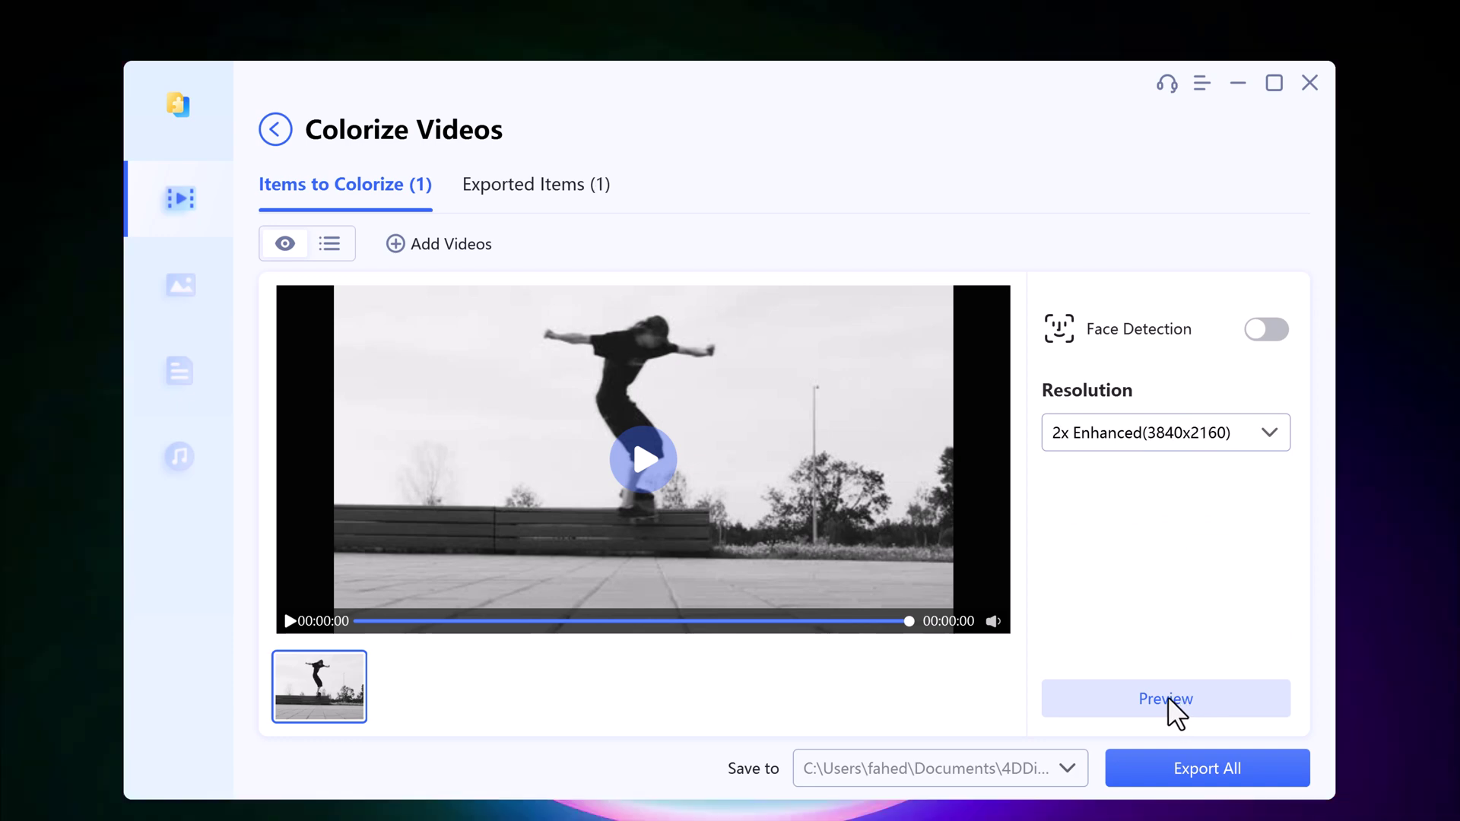
left_click(1169, 699)
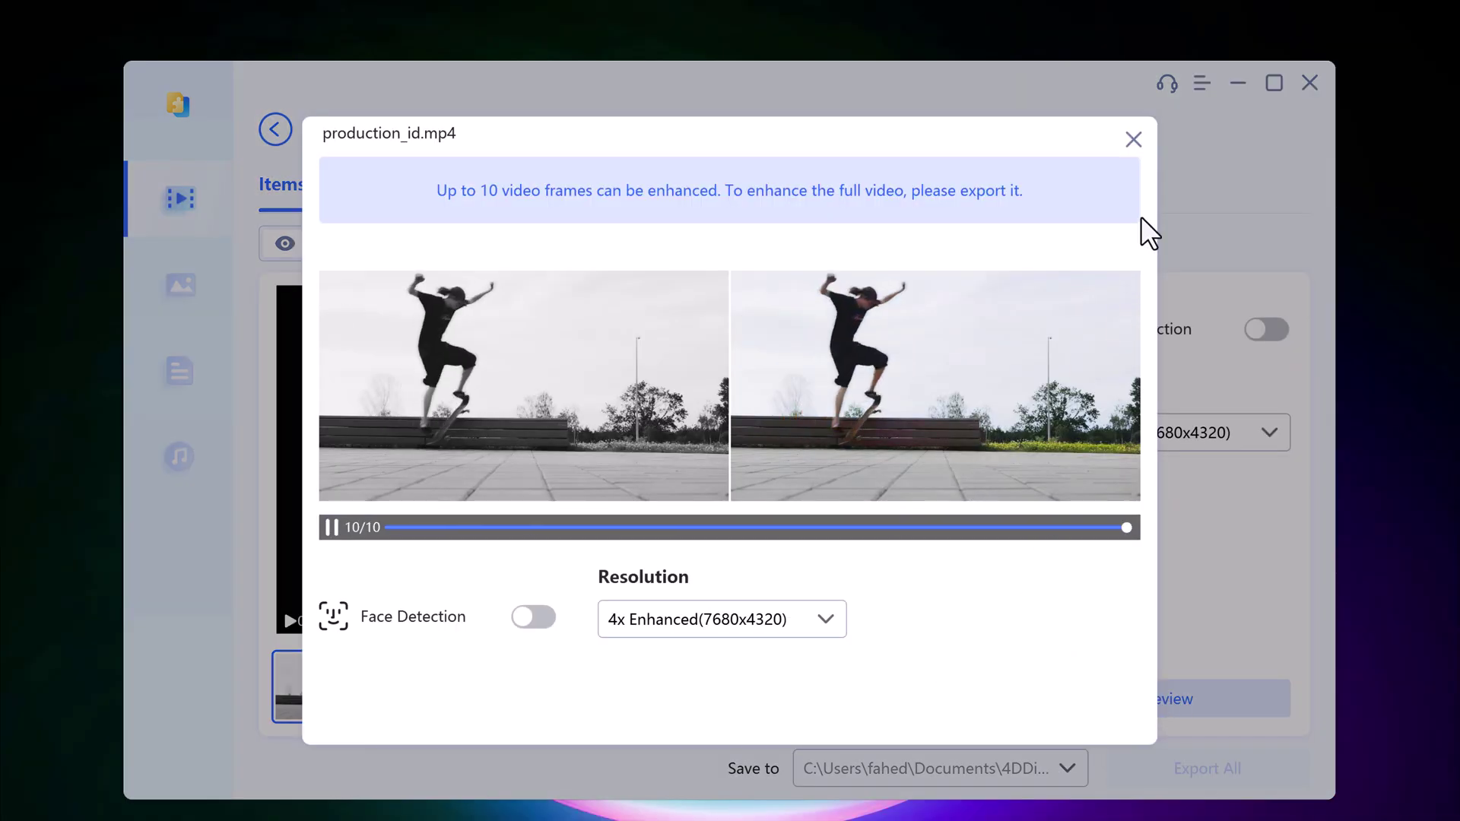
left_click(1133, 141)
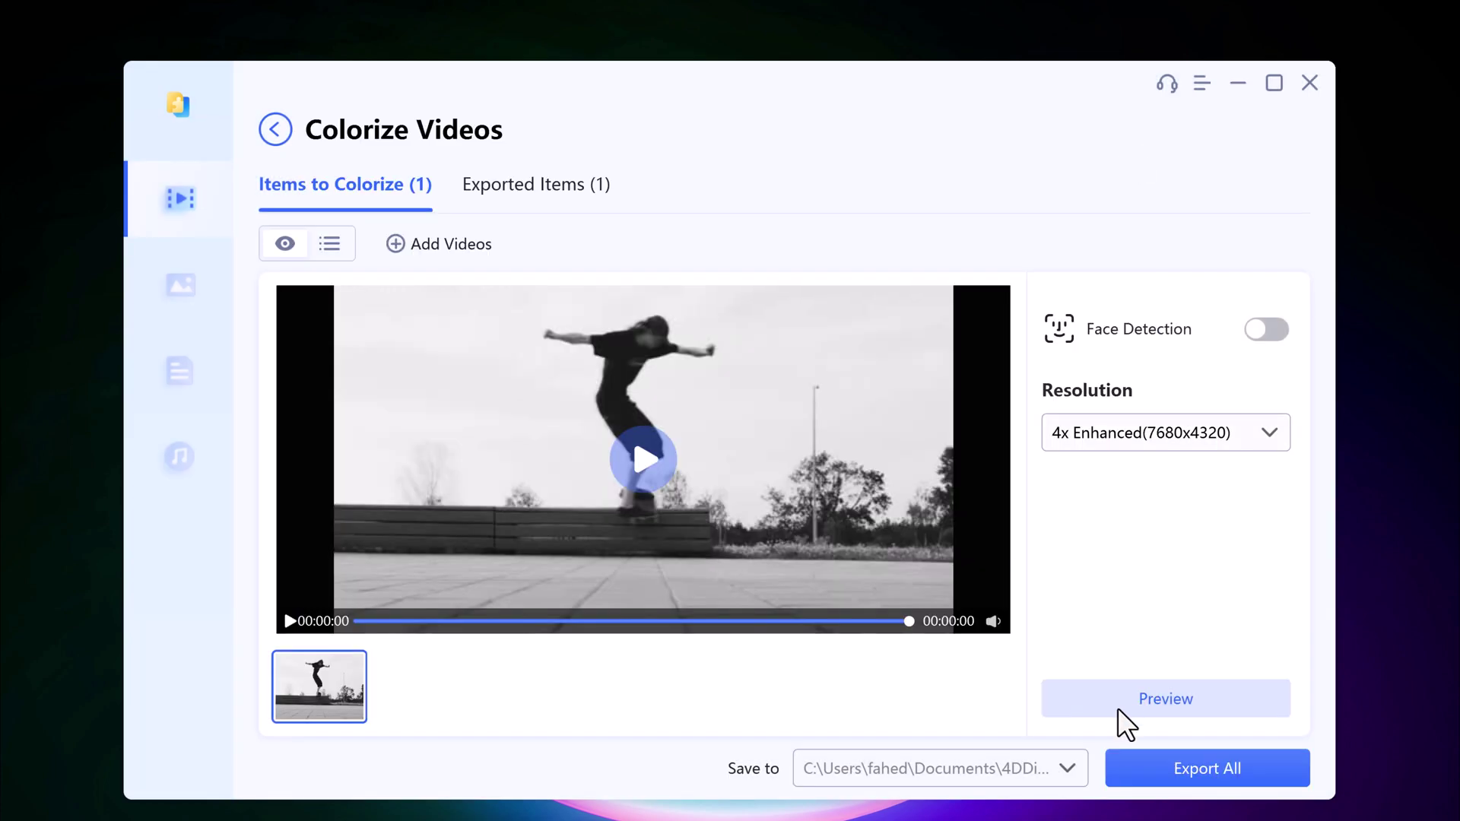
Step: Export the colorized production_id clip and open its output folder
left_click(1186, 764)
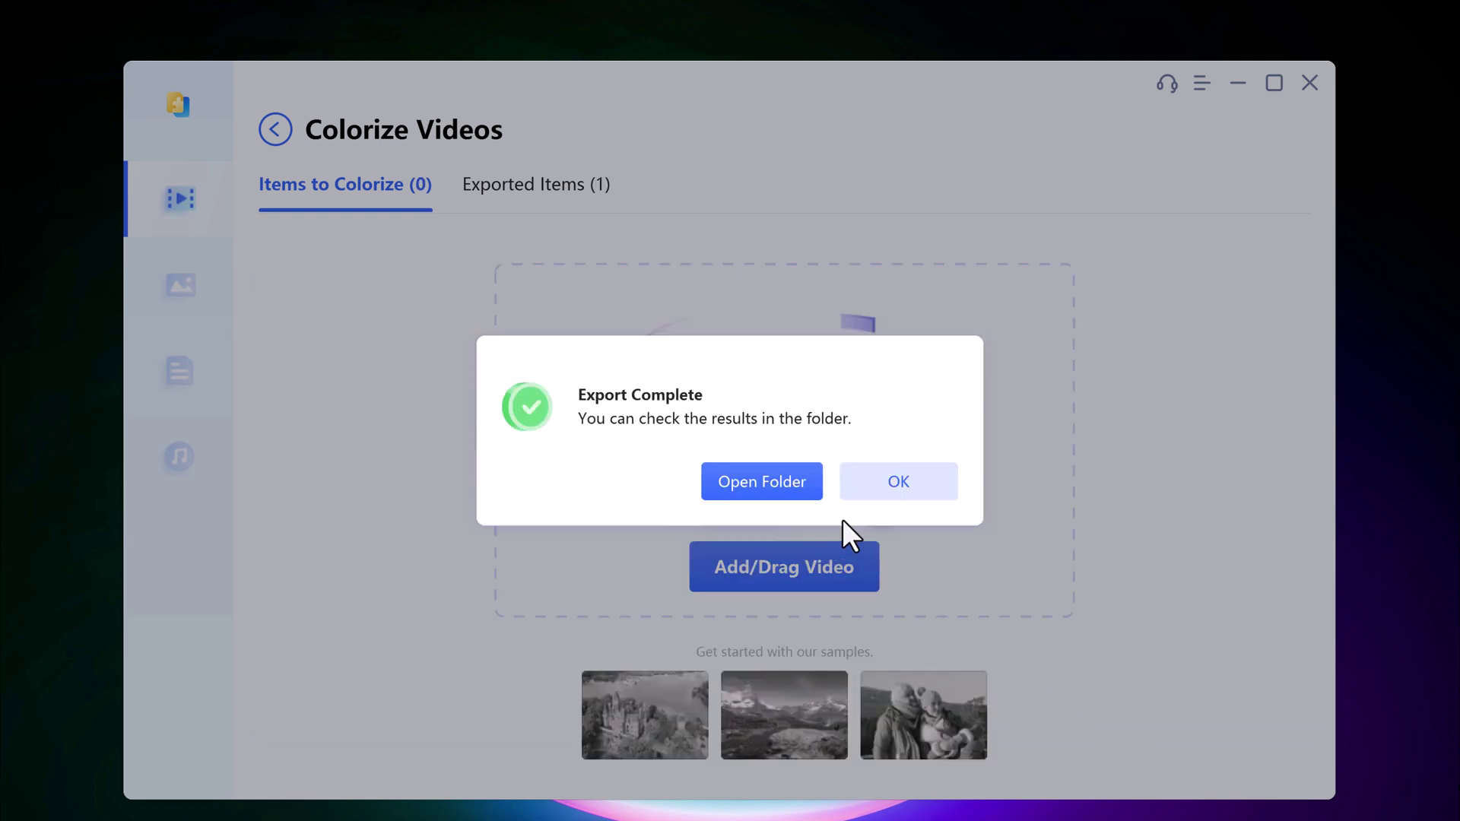
left_click(800, 482)
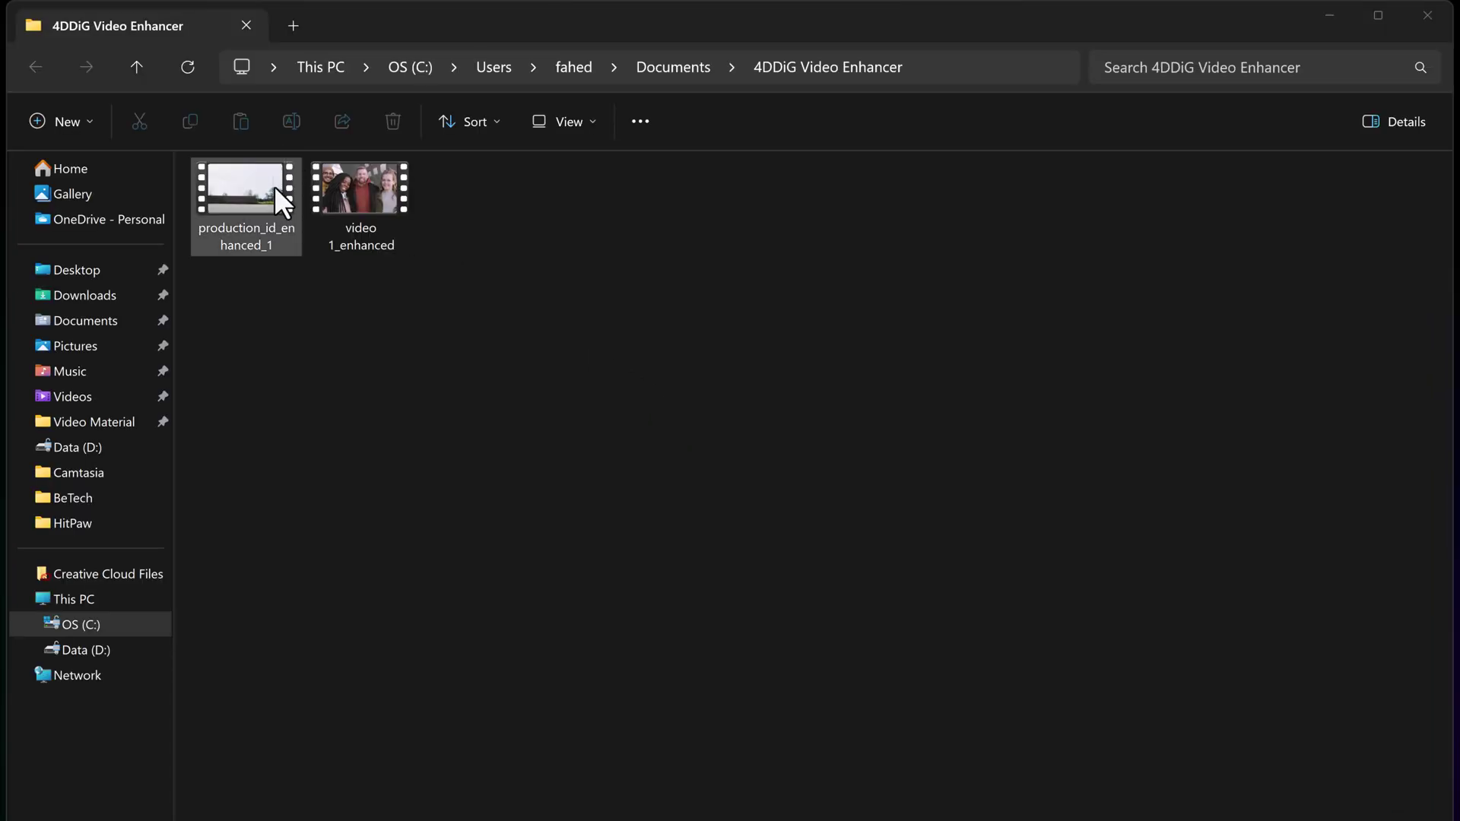
Step: Play production_id_enhanced_1 to confirm it is colorized, then close Media Player
double_click(274, 192)
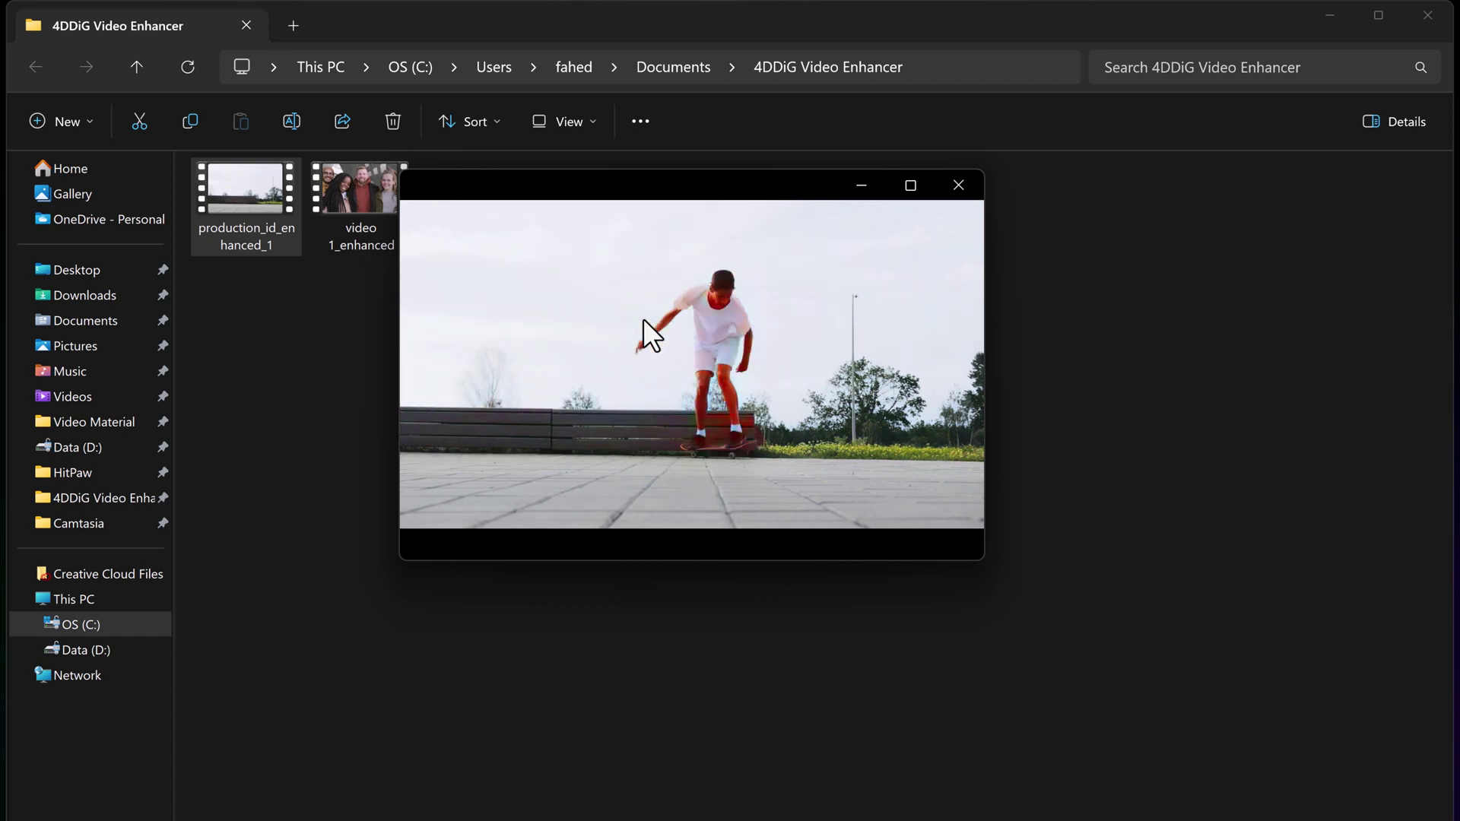
mouse_move(774, 345)
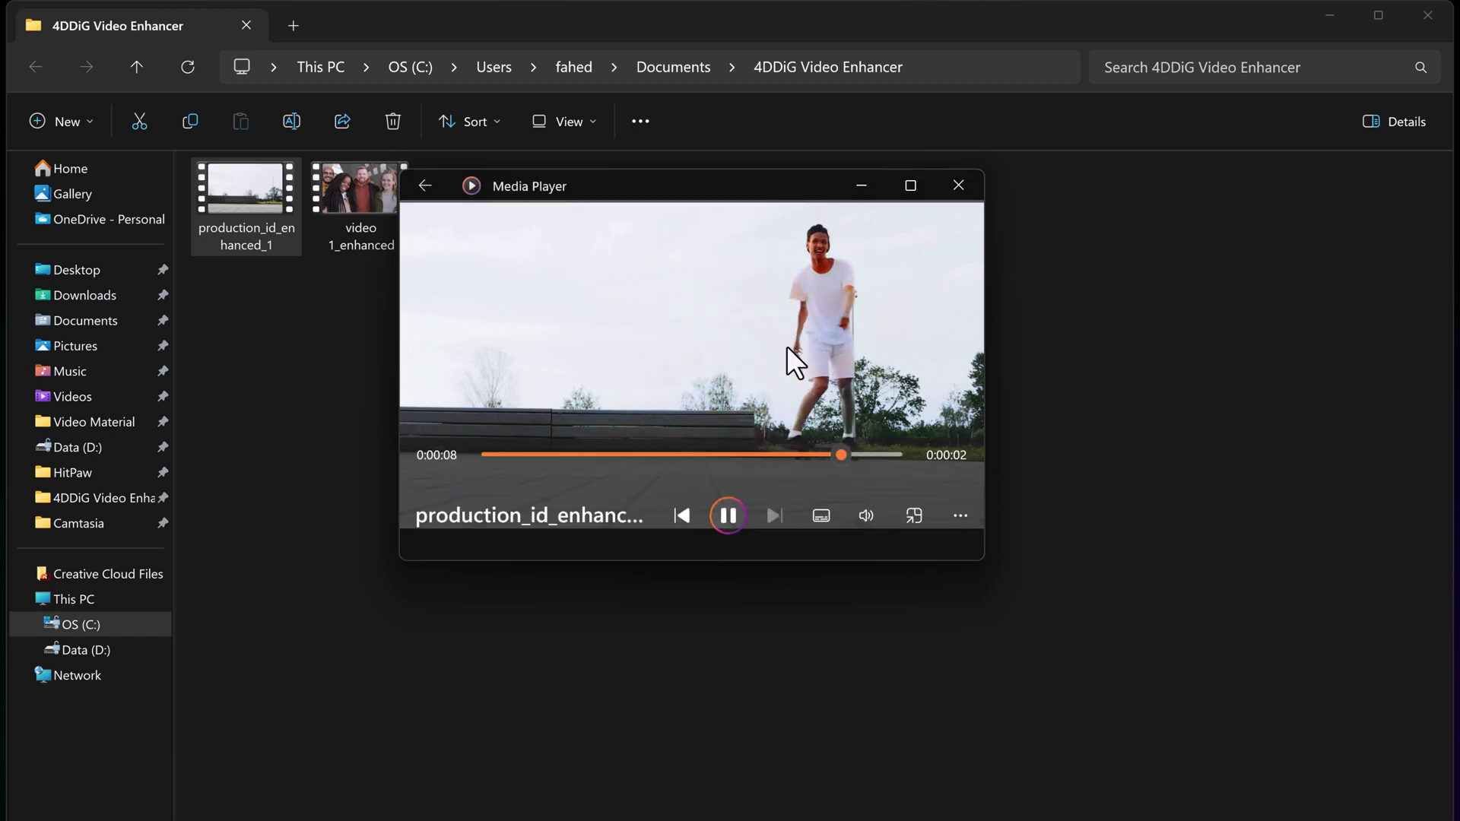
left_click(959, 186)
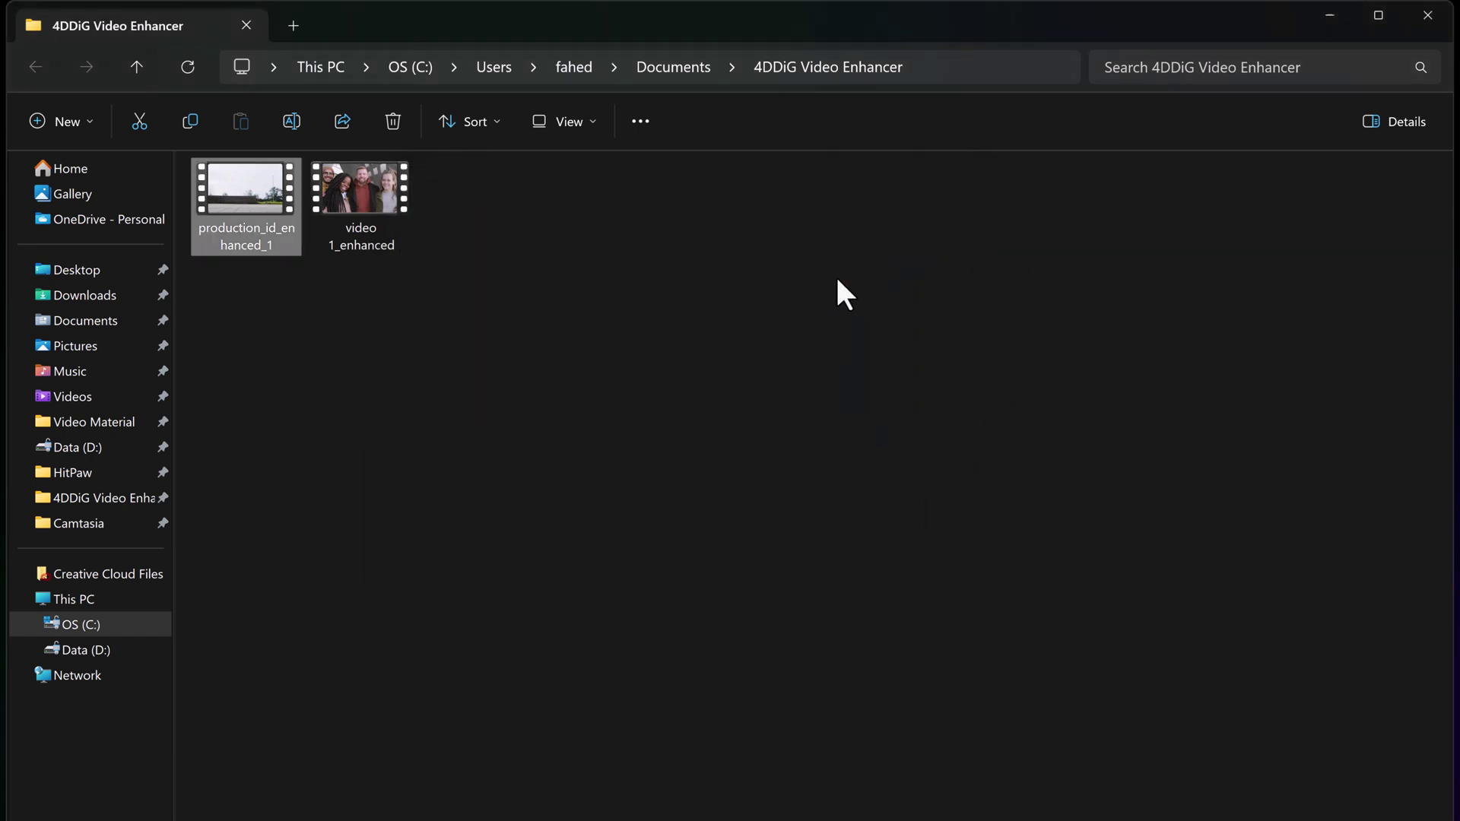
Step: Close the results folder and go back to the 4DDiG homepage, confirming with Sure
left_click(1449, 14)
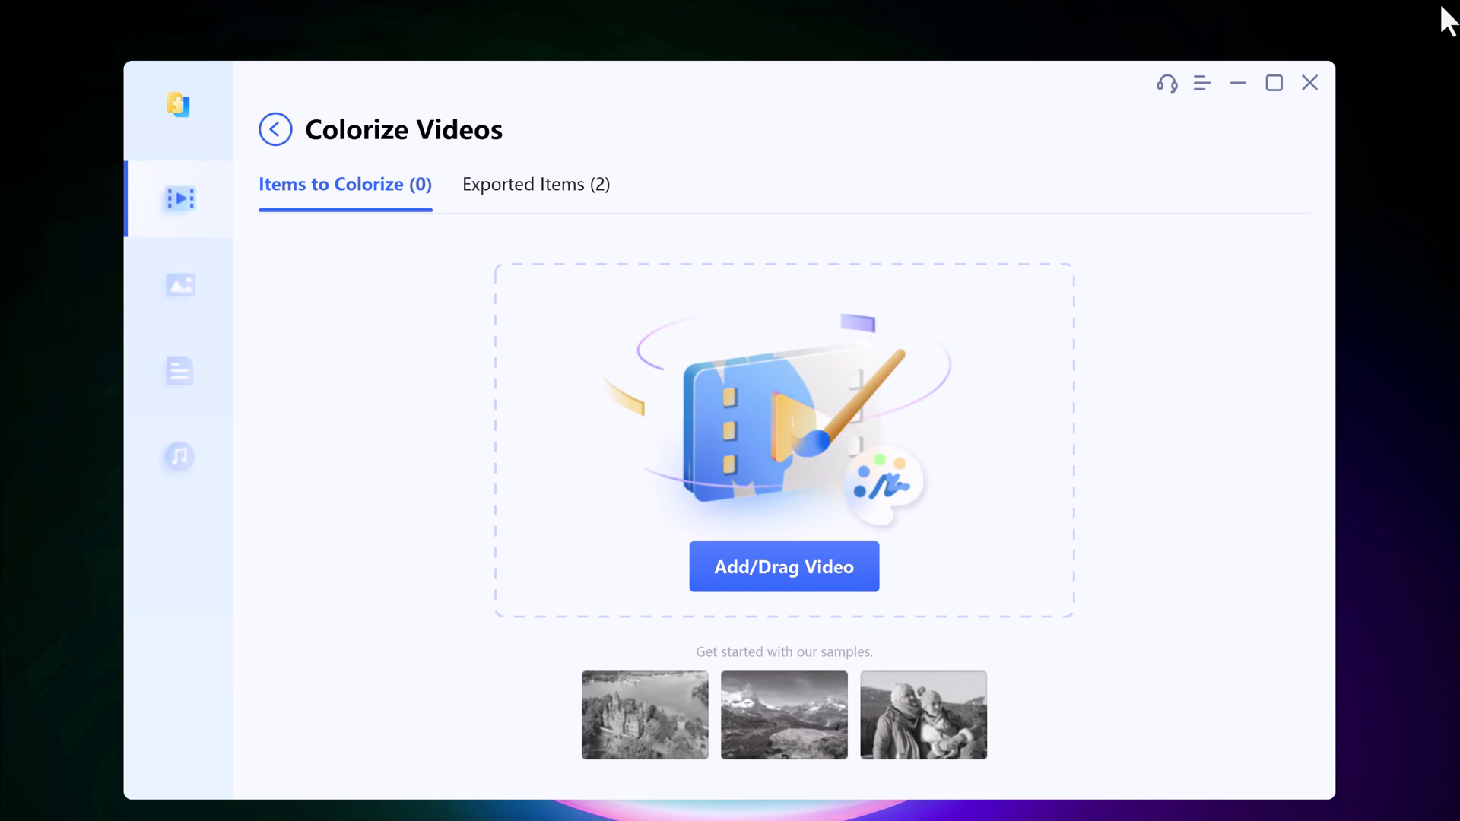
left_click(274, 129)
left_click(781, 493)
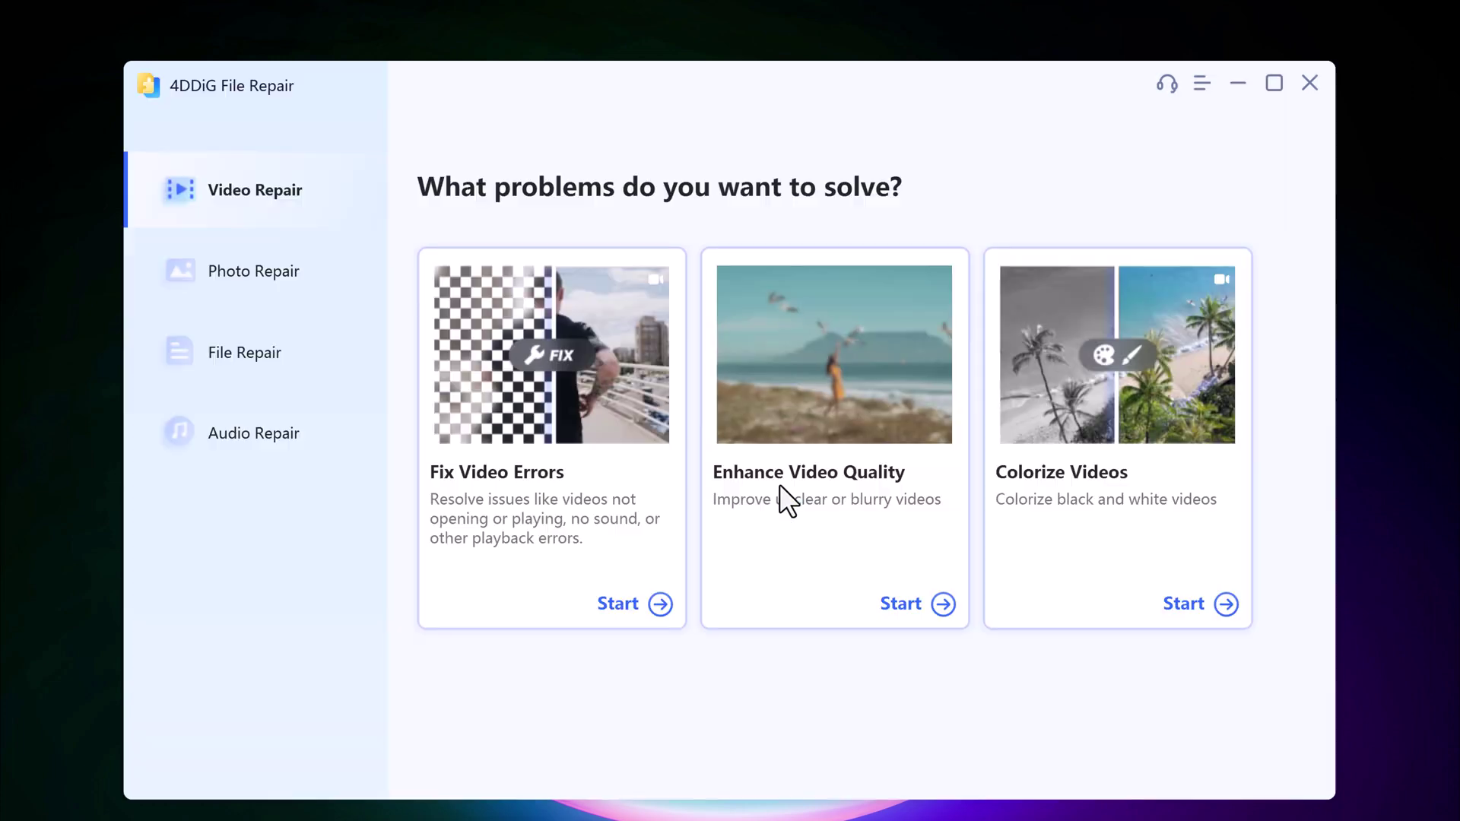